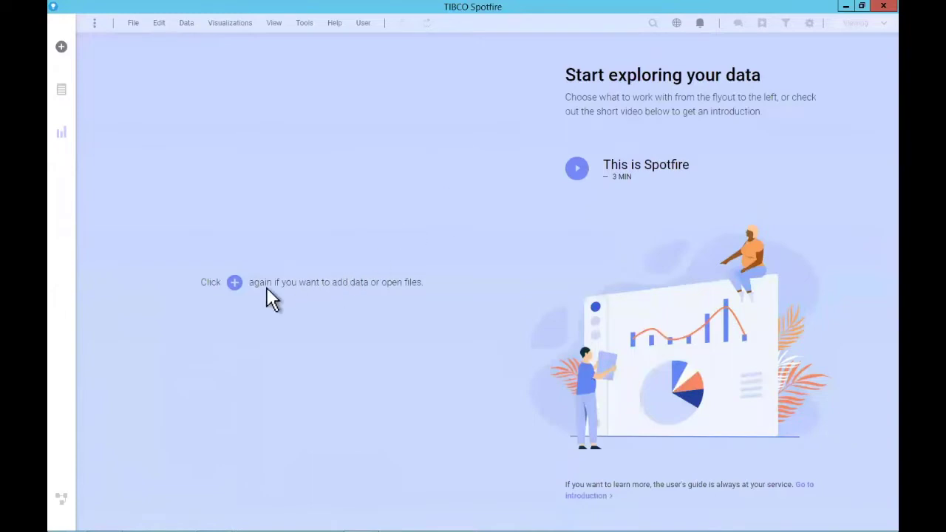
Open the files and data choices and look through the full list of available data connectors.
click(63, 50)
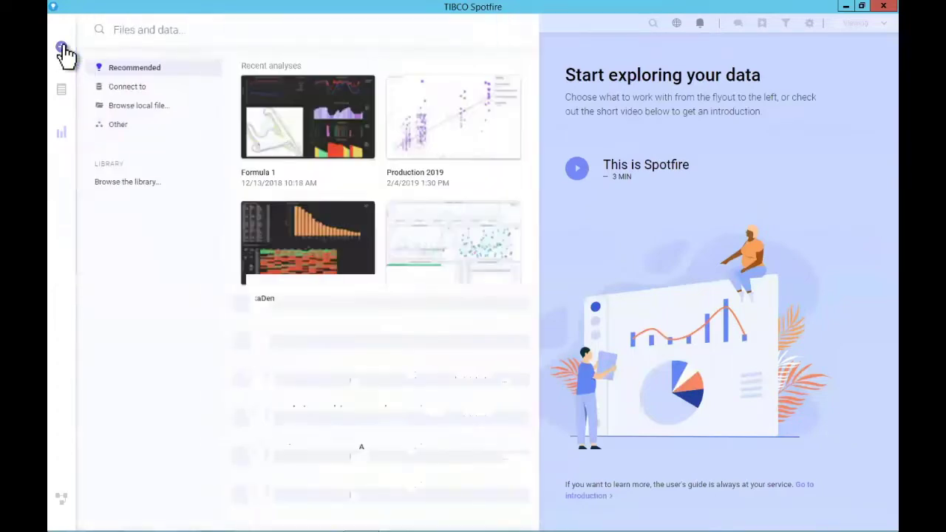
click(136, 97)
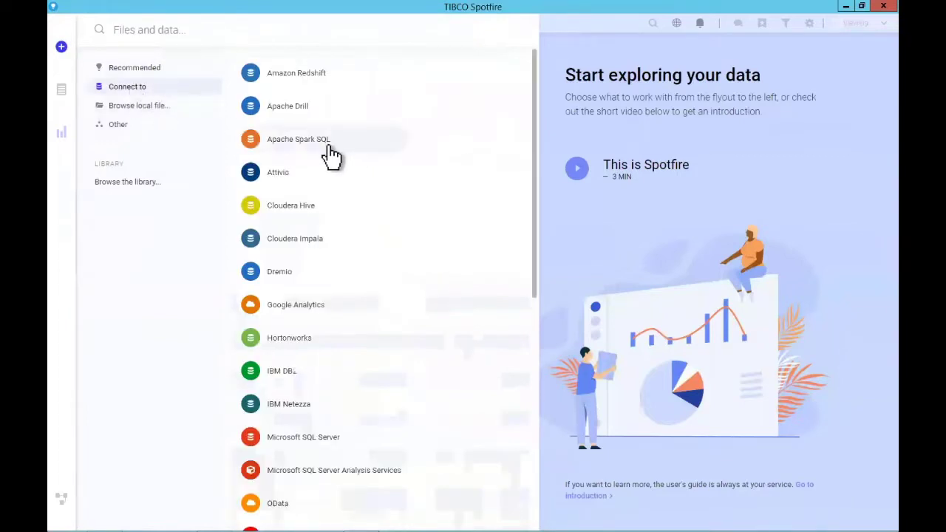
scroll(329, 155, down, 3)
scroll(330, 156, down, 7)
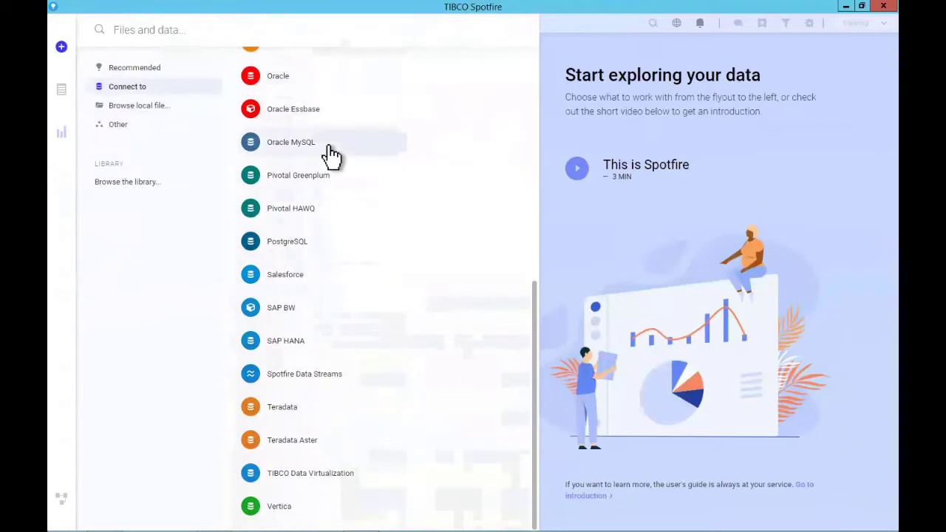
scroll(332, 158, up, 10)
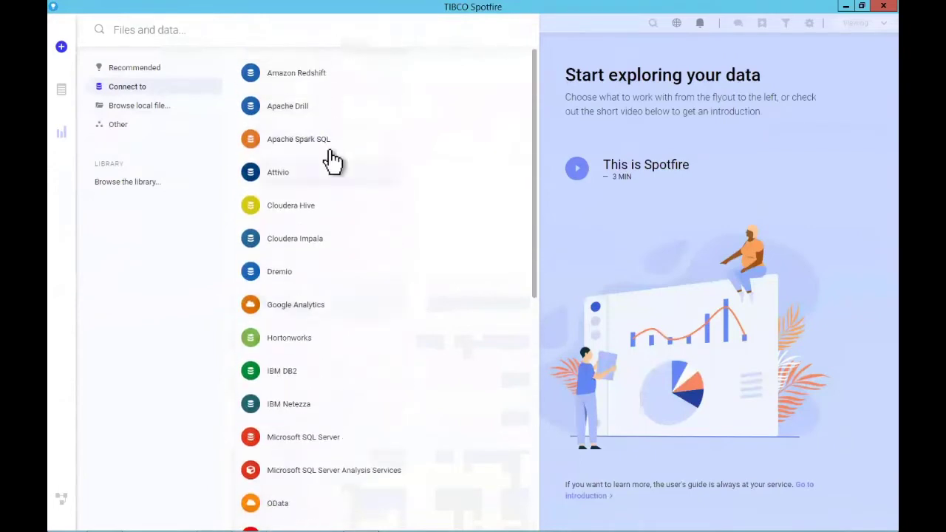
Load the Well Level data with IP and Geo worksheet from the local file Master Well data with IP and Geology.xls into the analysis.
click(146, 114)
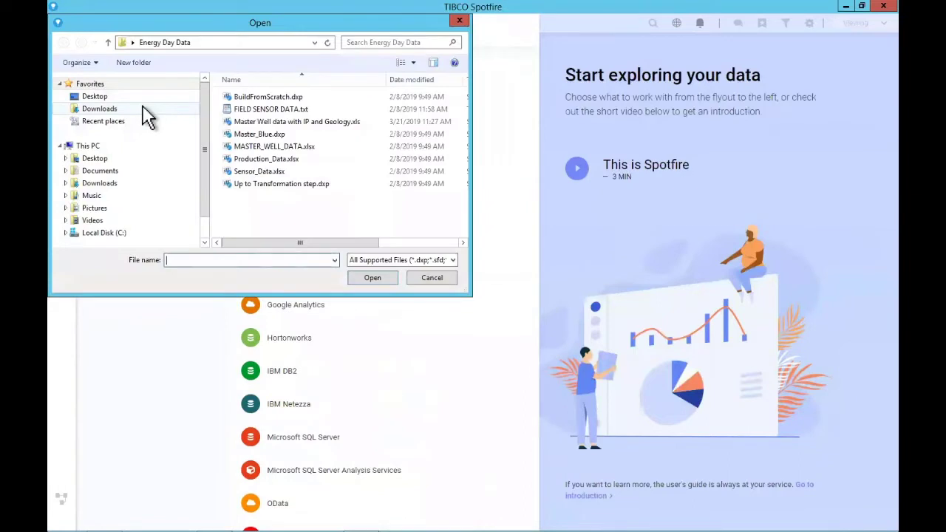
click(301, 122)
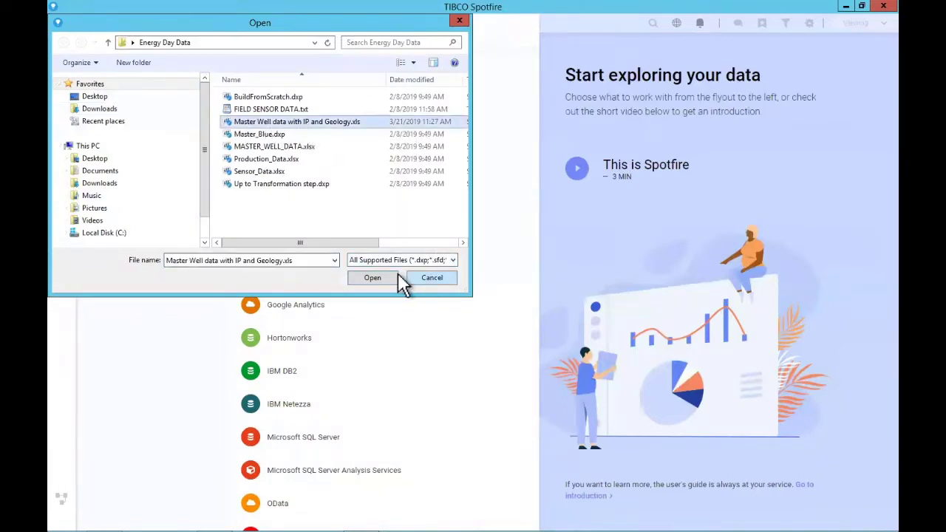
click(372, 278)
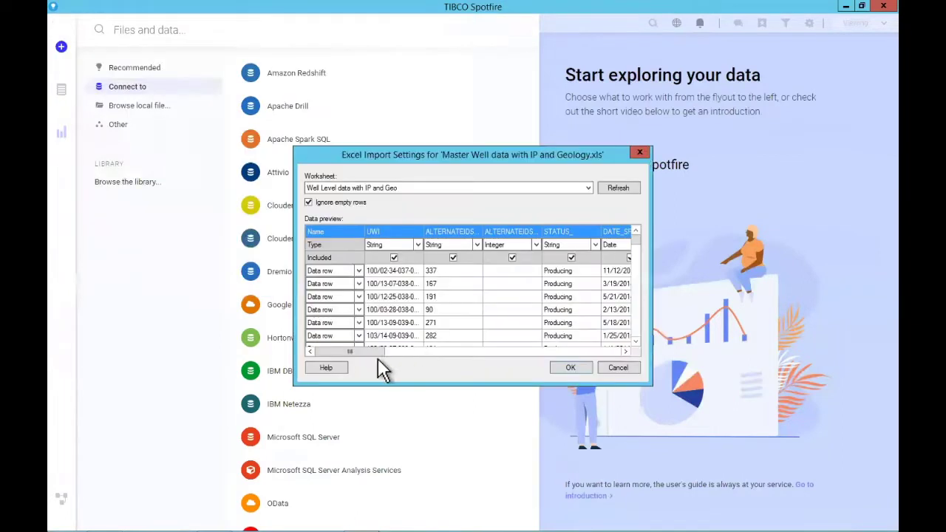
mouse_move(371, 352)
mouse_down()
mouse_move(435, 351)
mouse_move(370, 352)
mouse_up()
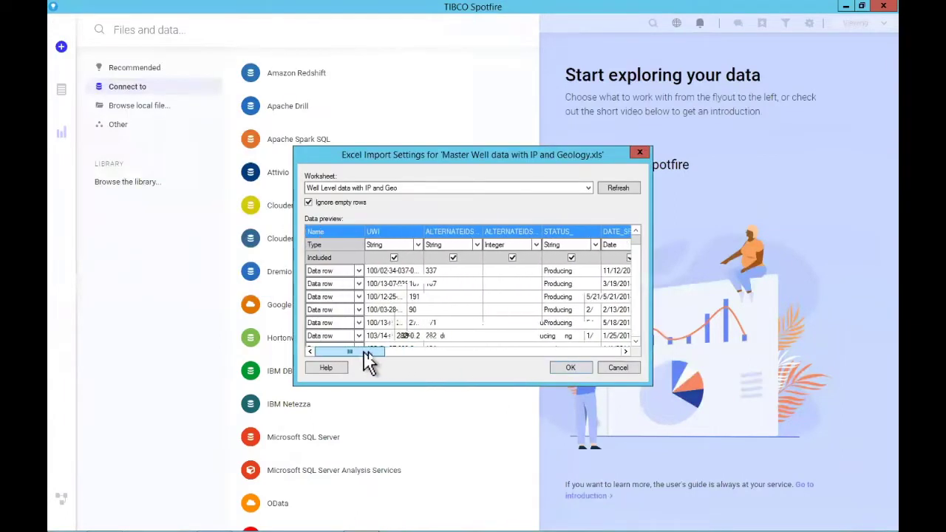
click(566, 368)
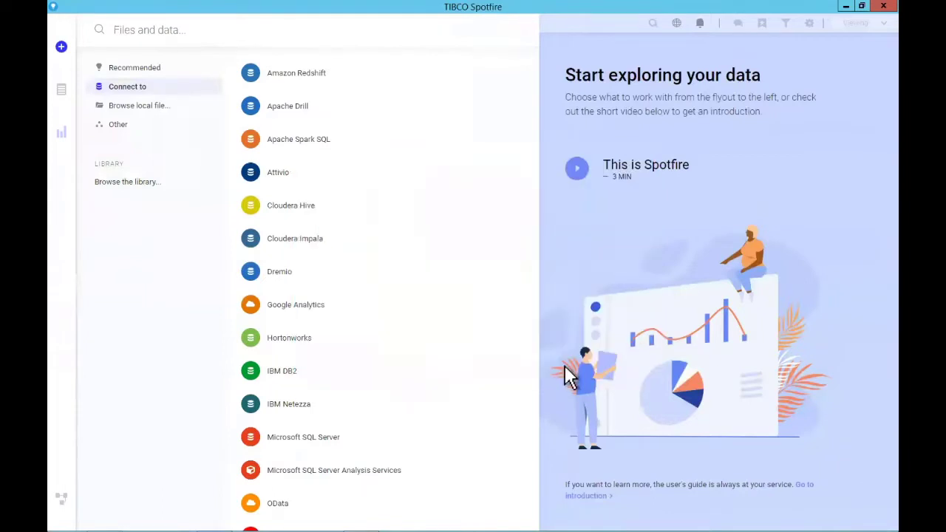
click(249, 157)
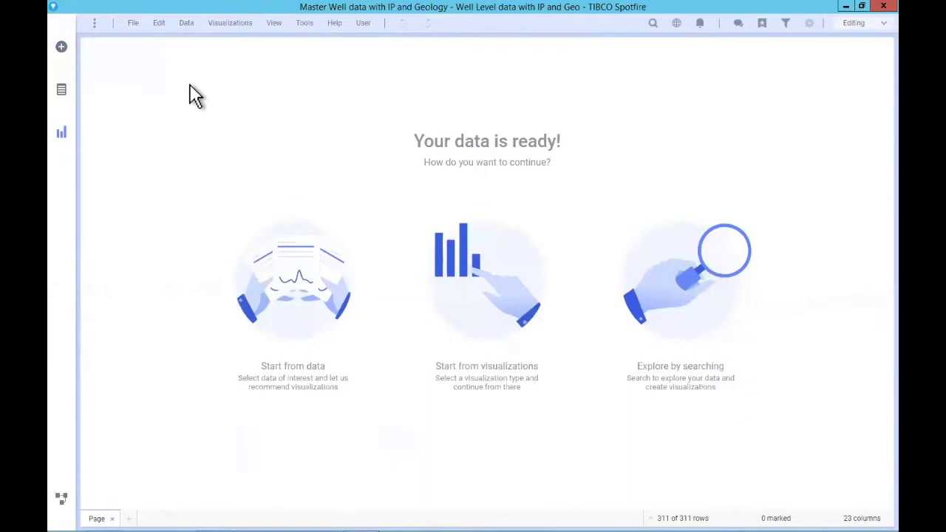
click(131, 27)
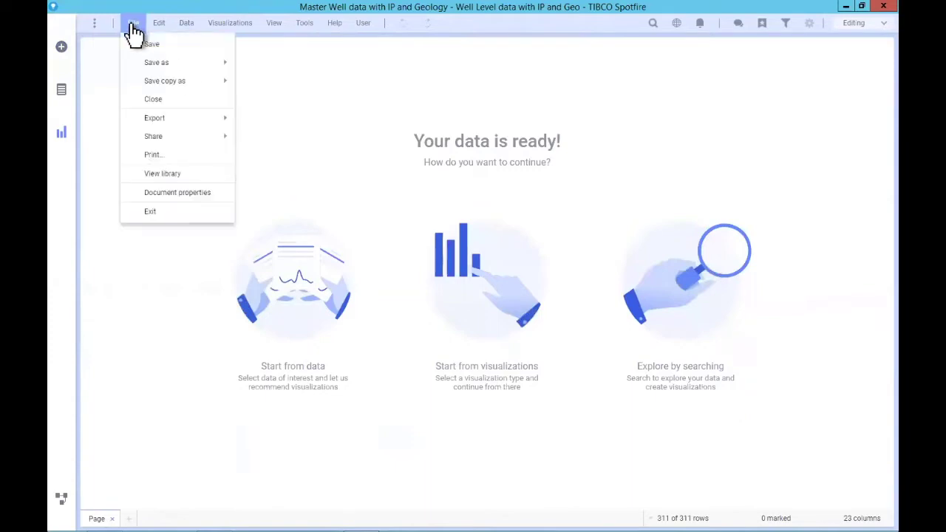
click(189, 34)
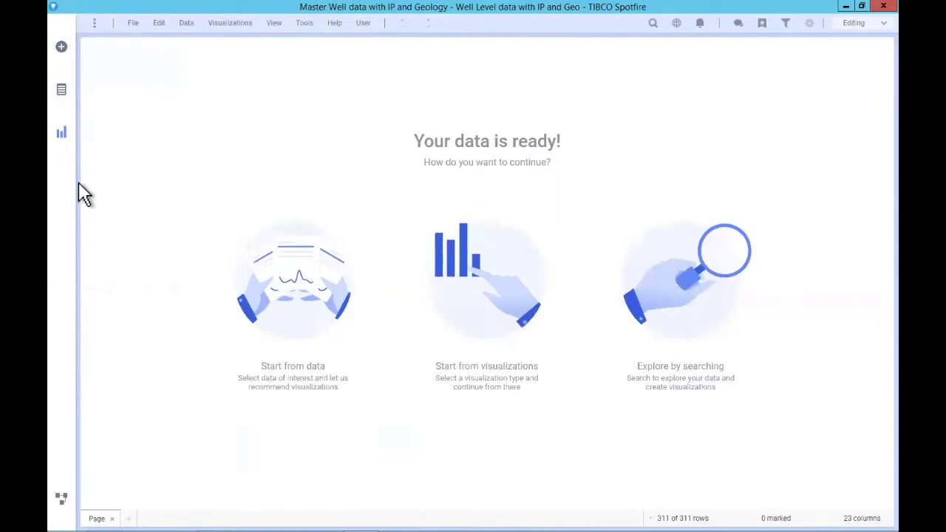
Open the data canvas and review the data loading options of the Master Well data source.
click(62, 500)
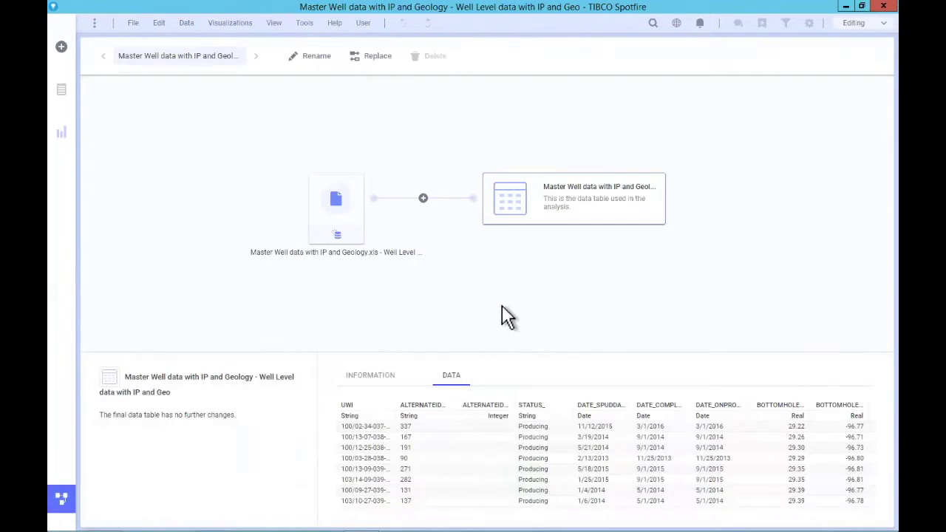
mouse_move(342, 238)
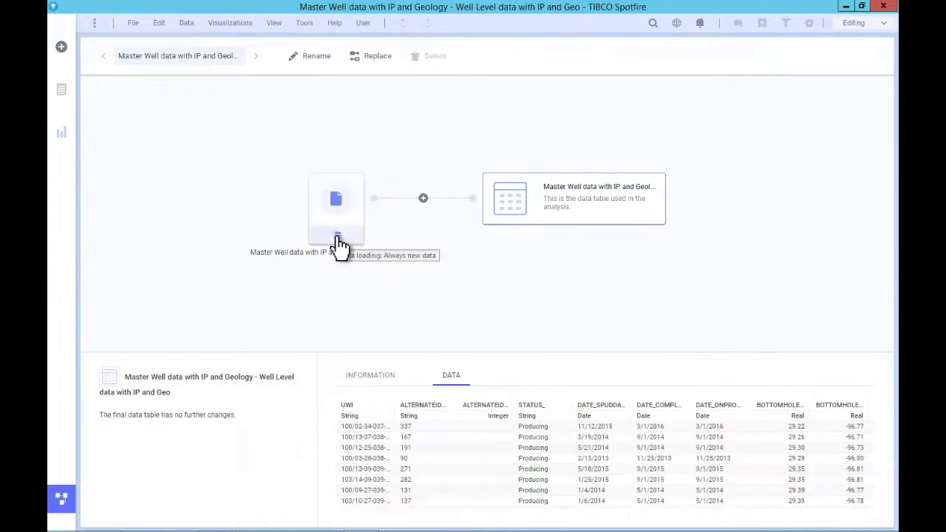
click(337, 238)
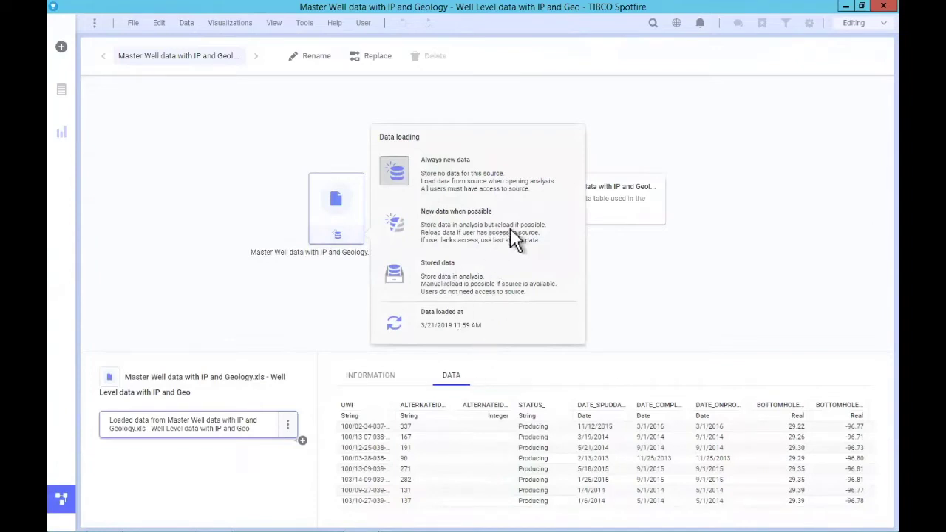
click(644, 271)
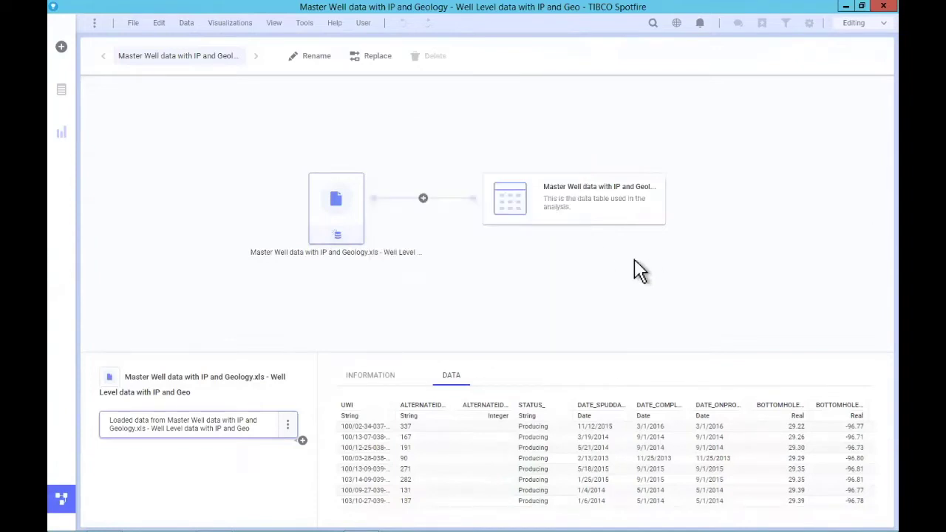
Start adding columns to the Master Well data table from Sheet1 of the recent file Production_Data.xlsx.
click(424, 200)
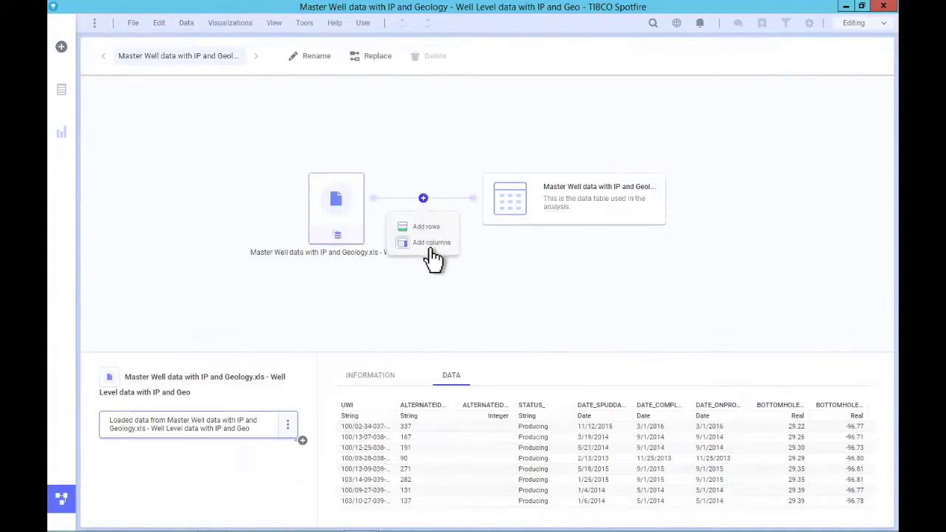
click(429, 248)
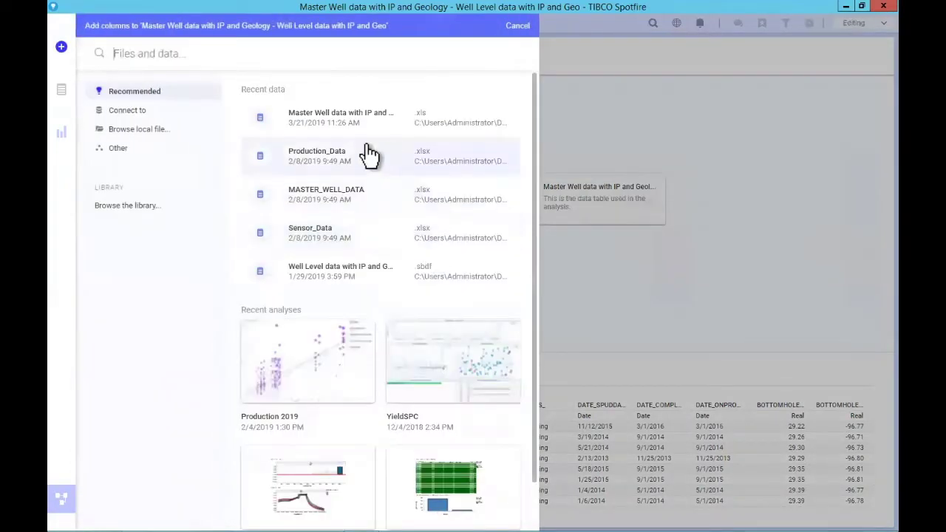
click(325, 159)
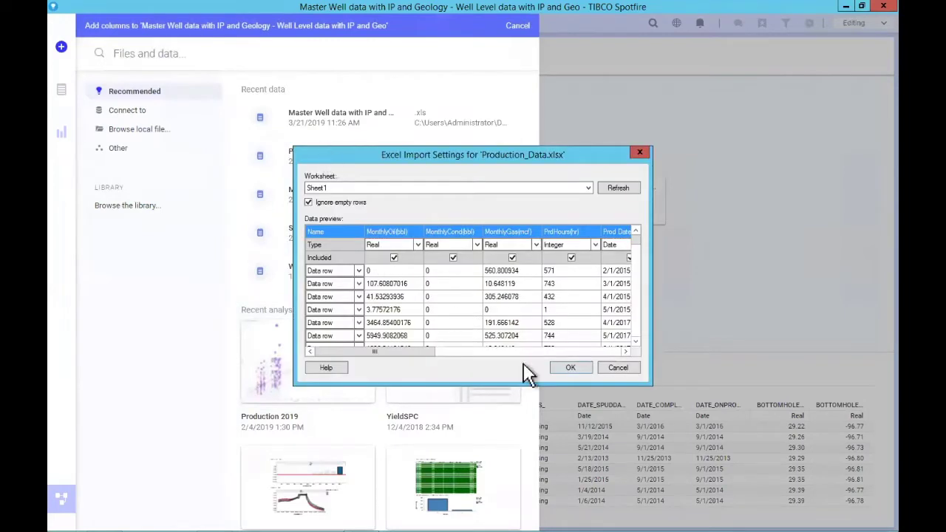
click(569, 368)
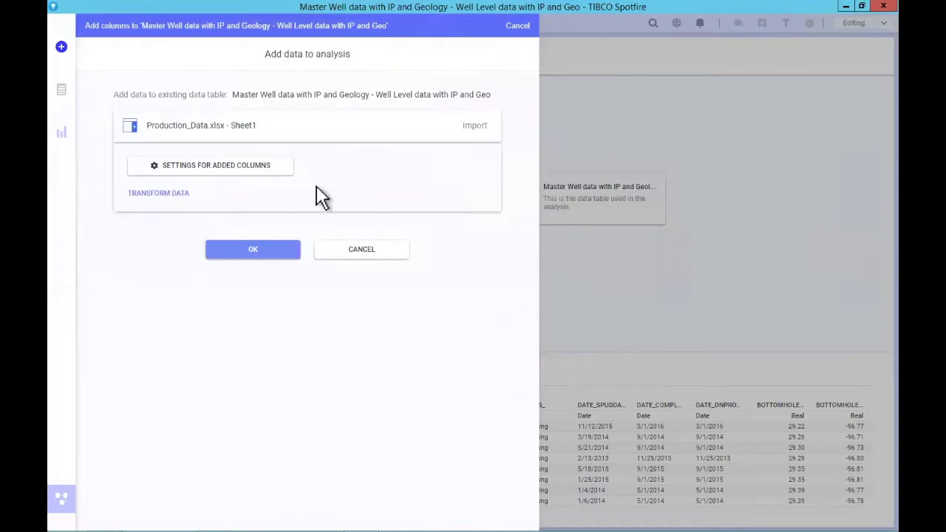
Remove the Fluid, Type and Identifier column matches so that only UWI matches the well and production data.
click(215, 169)
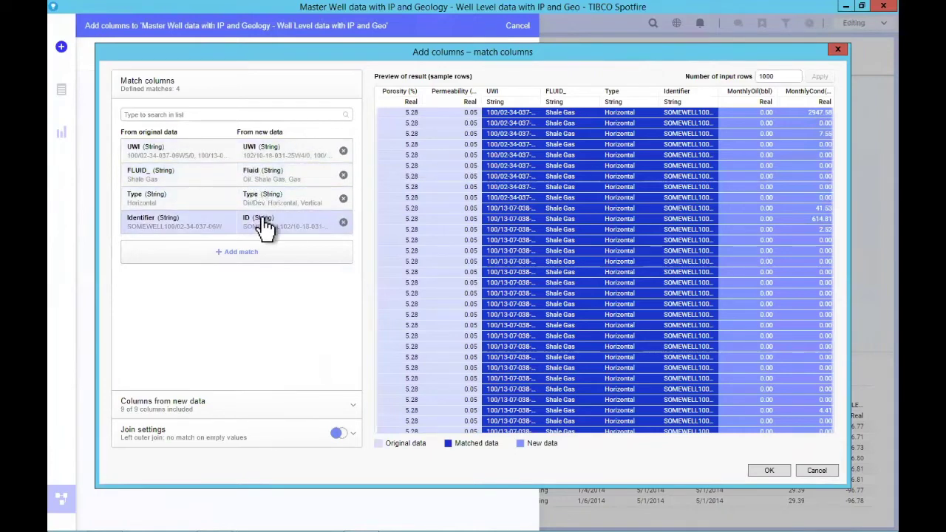
click(344, 175)
click(343, 175)
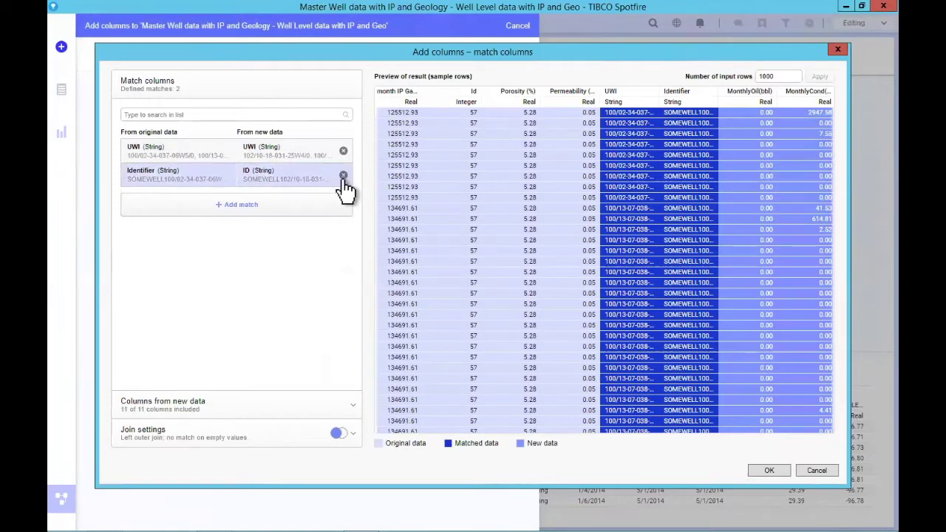
click(343, 176)
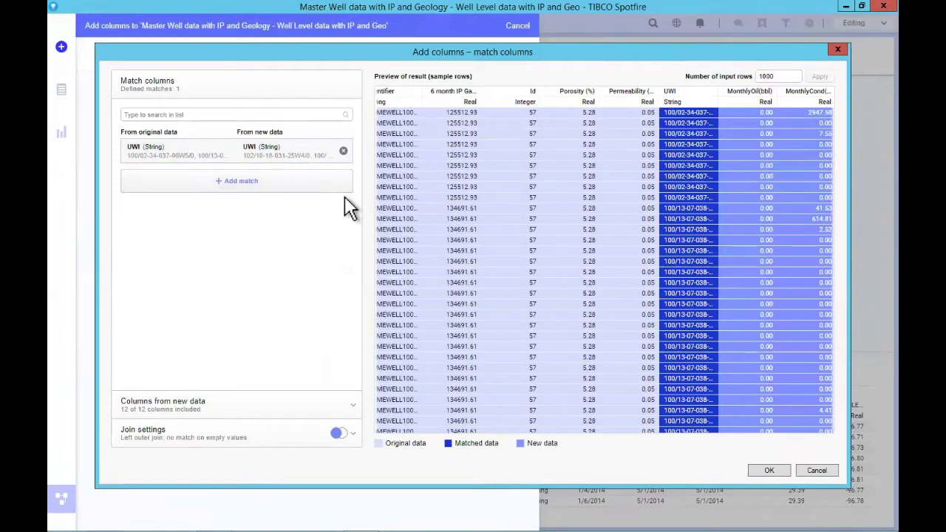
Exclude the LAT SURFACE and LONG SURFACE columns from the new production data.
click(211, 414)
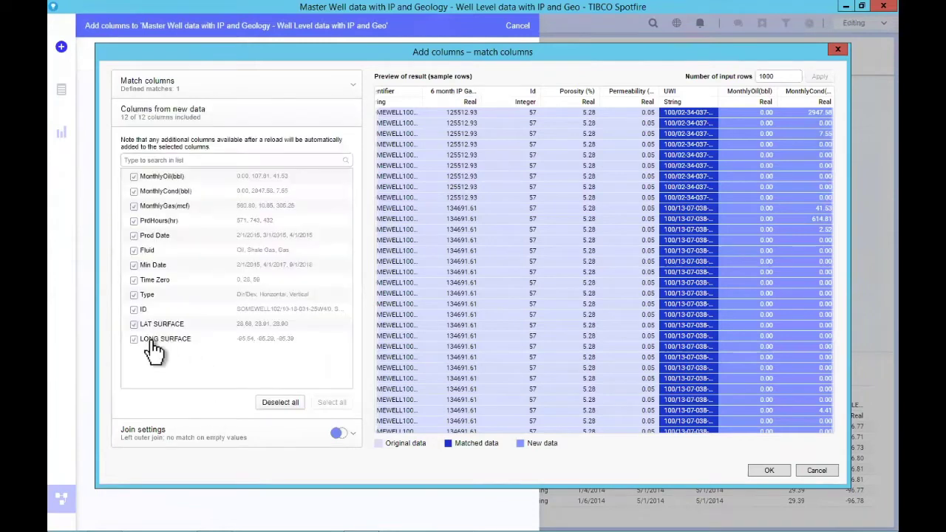
click(134, 326)
click(134, 339)
Try the inner join and left single match join types, comparing their join examples with the left outer join.
click(171, 434)
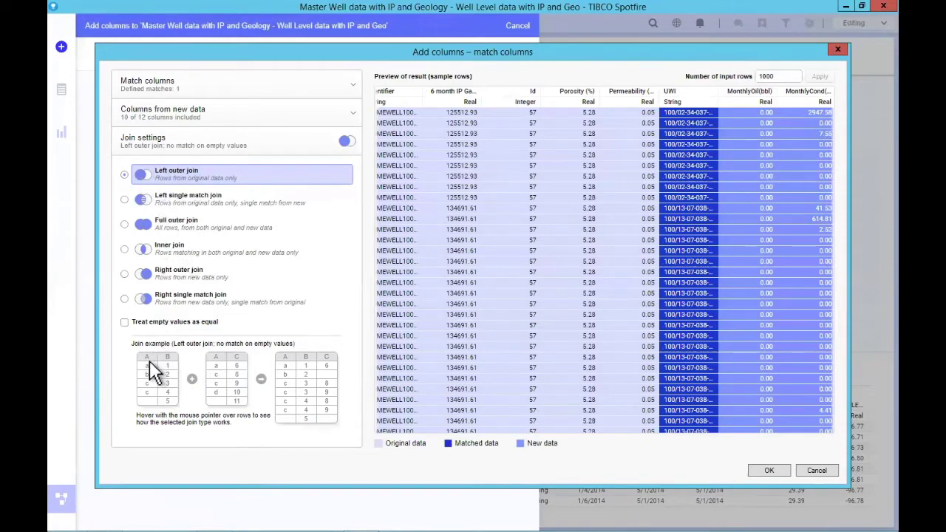
mouse_move(154, 375)
mouse_move(155, 393)
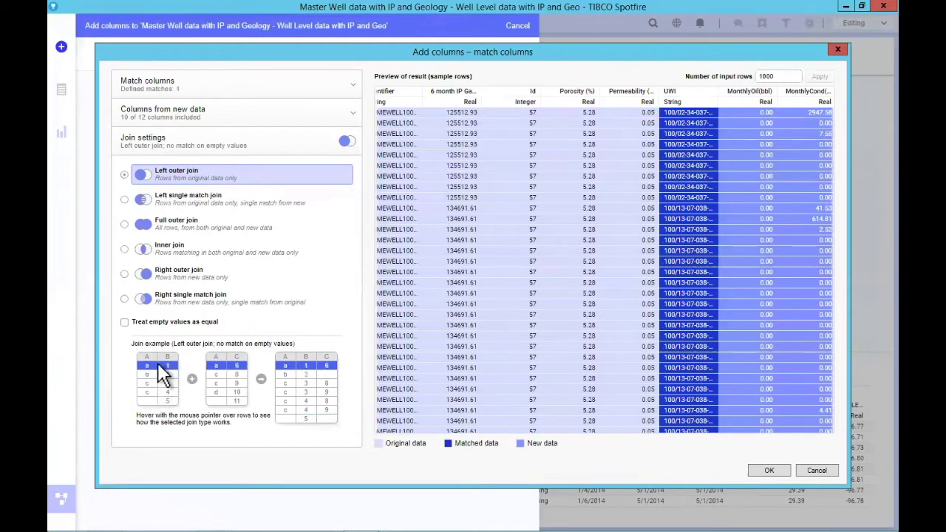
click(125, 249)
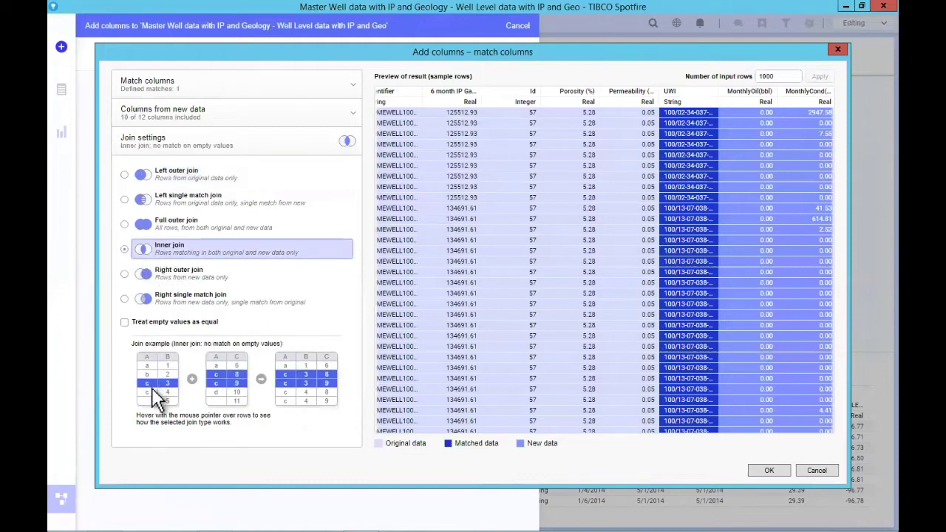
mouse_move(163, 374)
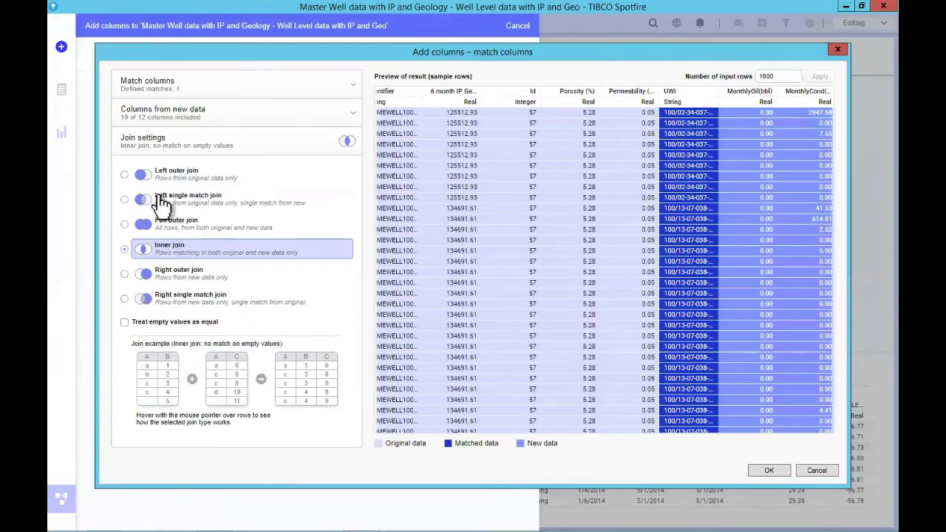
click(124, 200)
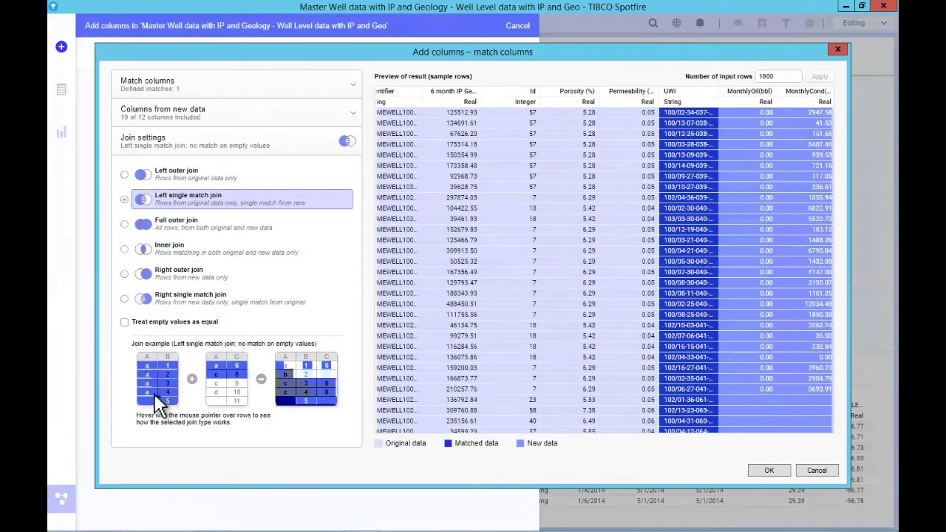
mouse_move(155, 373)
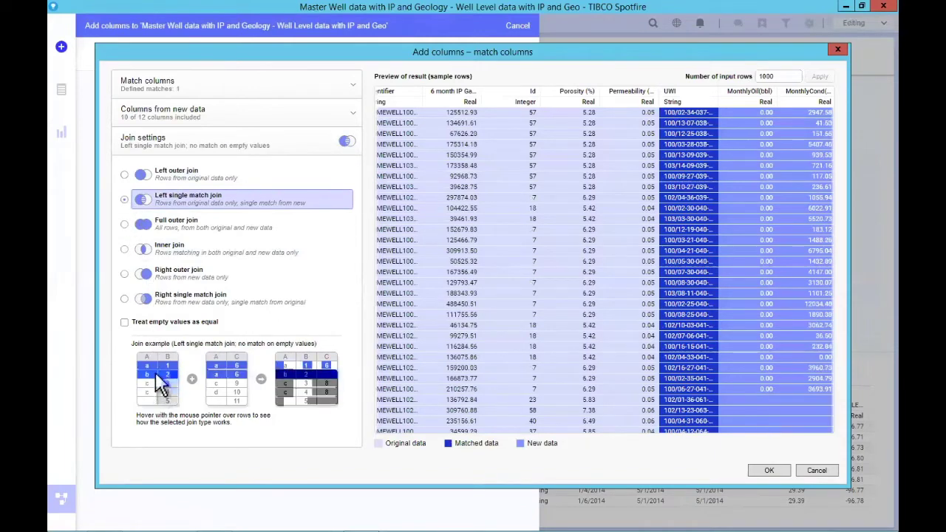
Set the join type to Left outer join and add the production columns to the Master Well data table.
click(125, 177)
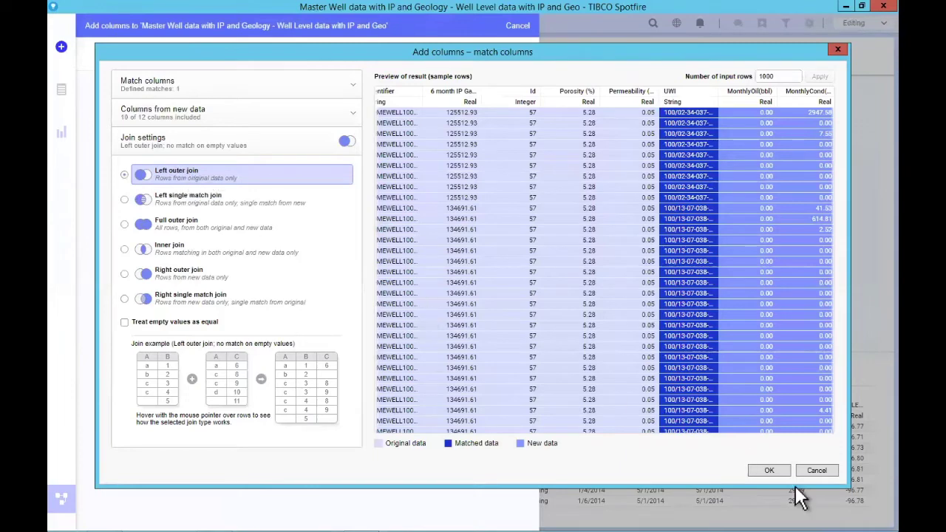
click(770, 471)
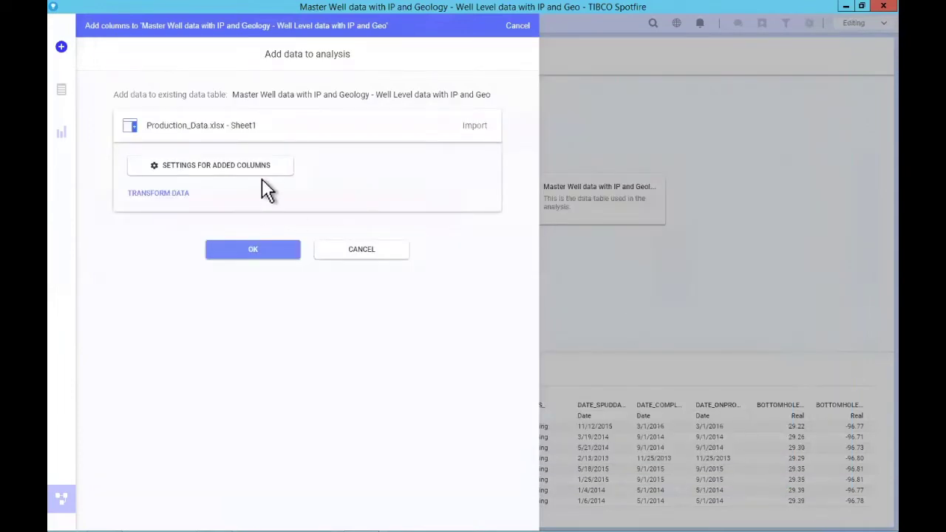
click(263, 252)
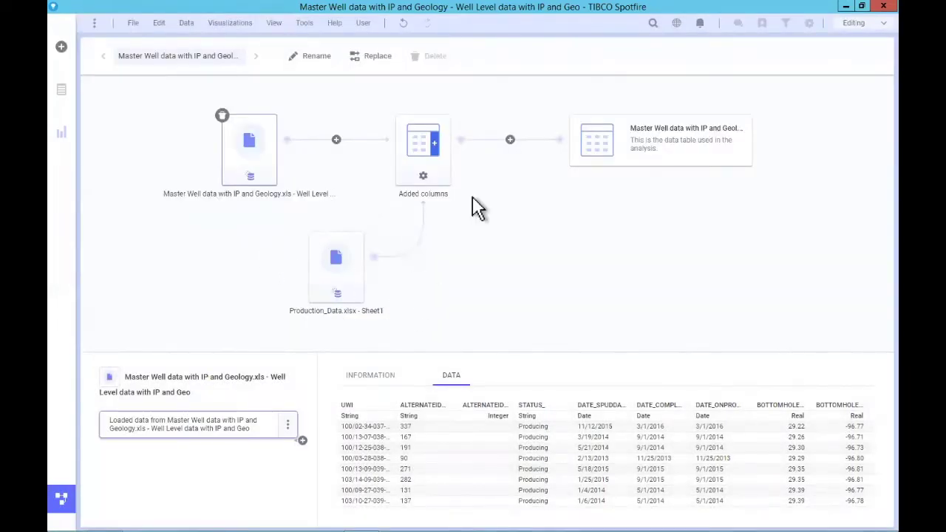
Review the column match and join settings of the Added columns operation, closing them without changes.
click(423, 177)
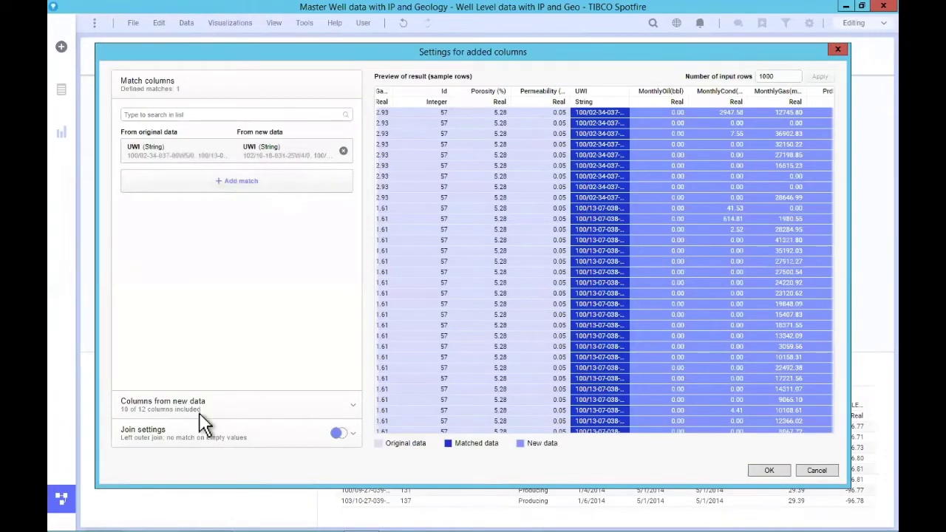
click(194, 436)
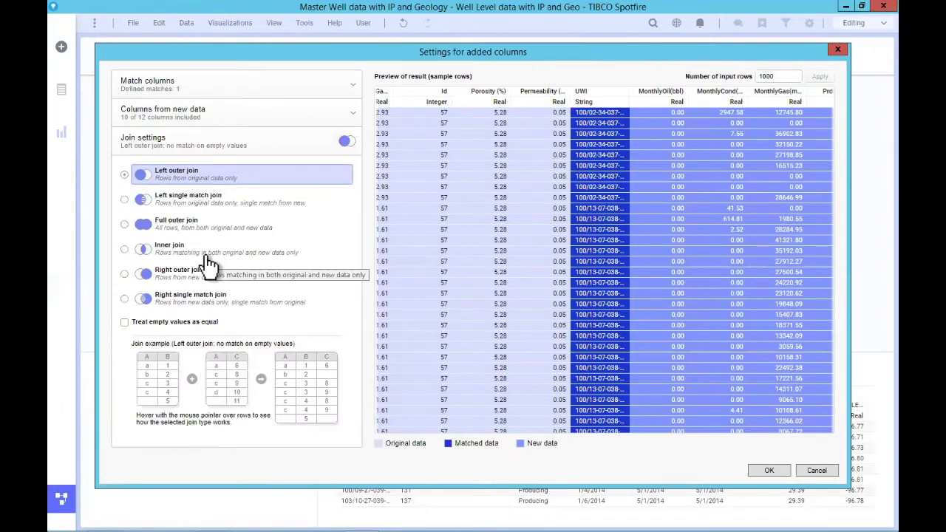
click(827, 473)
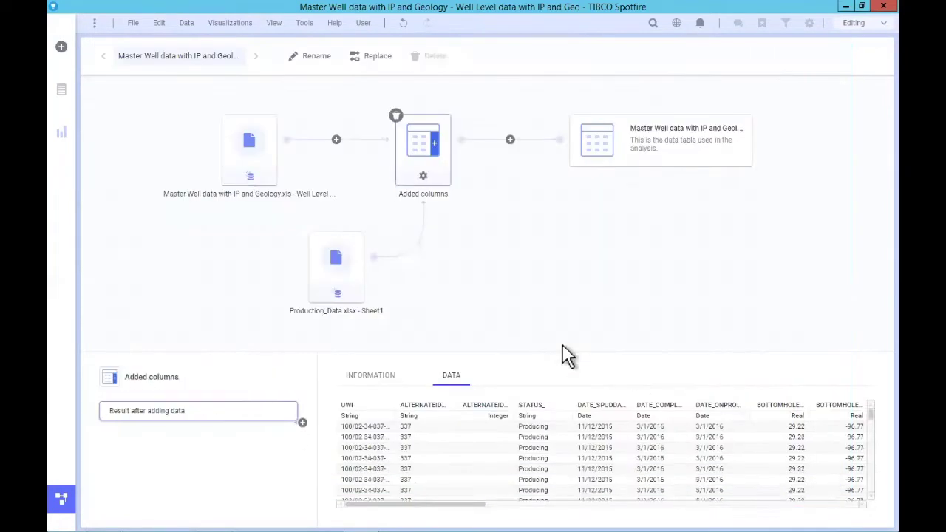
Inspect the Production_Data.xlsx source on the data canvas and the options available for its loaded data.
click(336, 296)
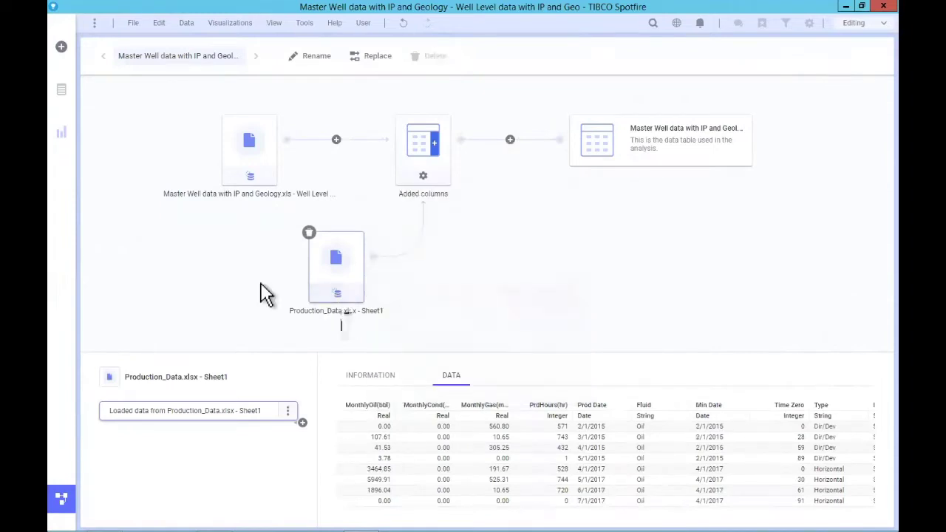
click(288, 412)
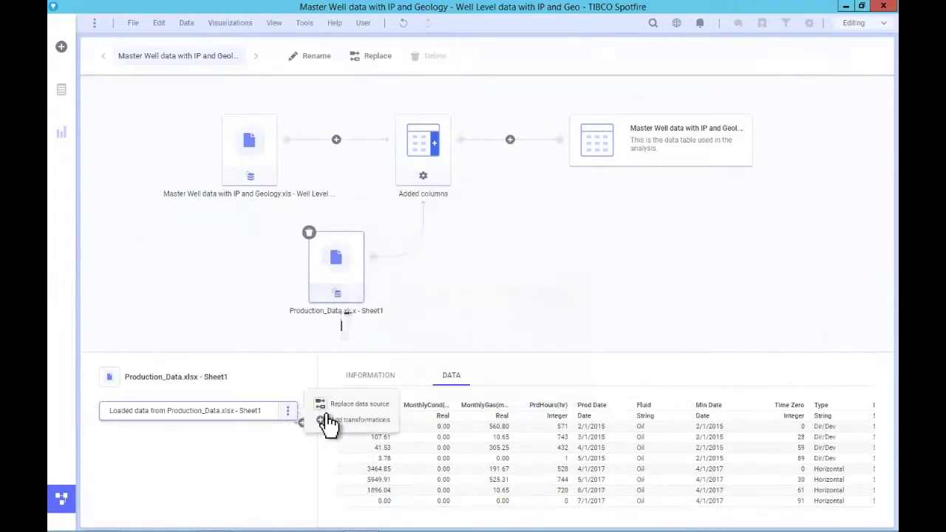
click(292, 356)
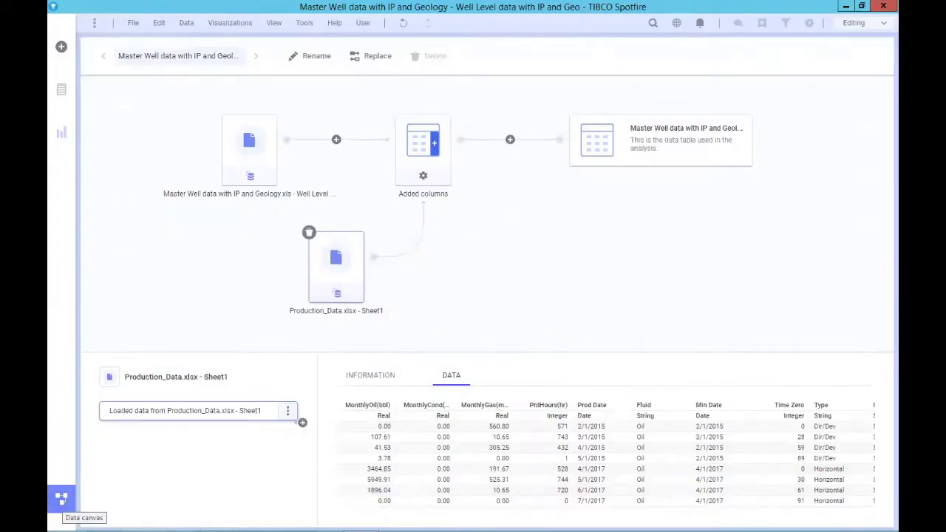
Leave the data canvas and explore the data by searching for "so what seems to affect porosity ?".
click(62, 499)
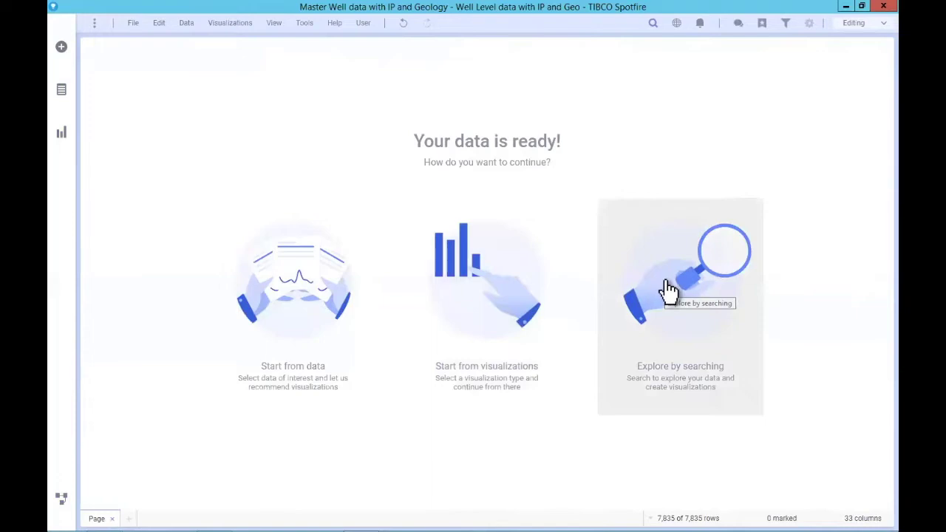
click(667, 285)
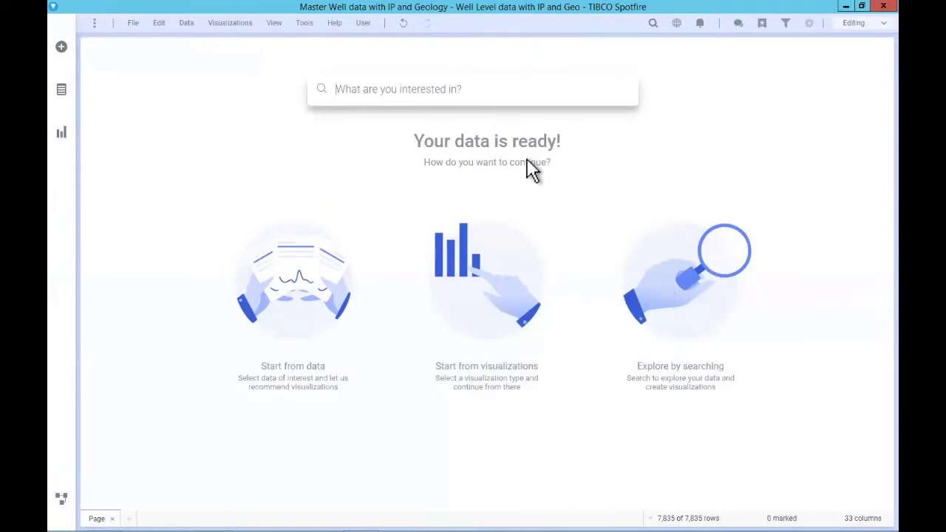
click(492, 90)
text(s)
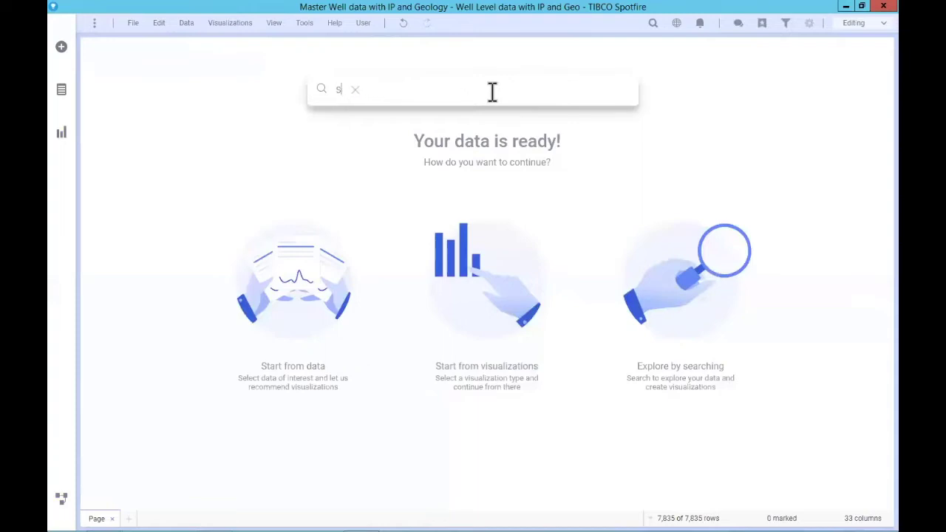
text(o what seems to )
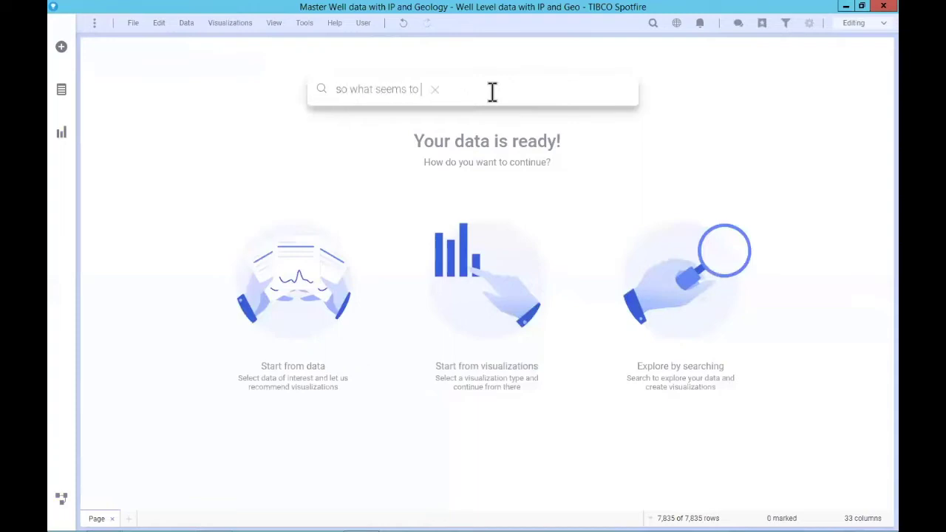
text(affect porosity)
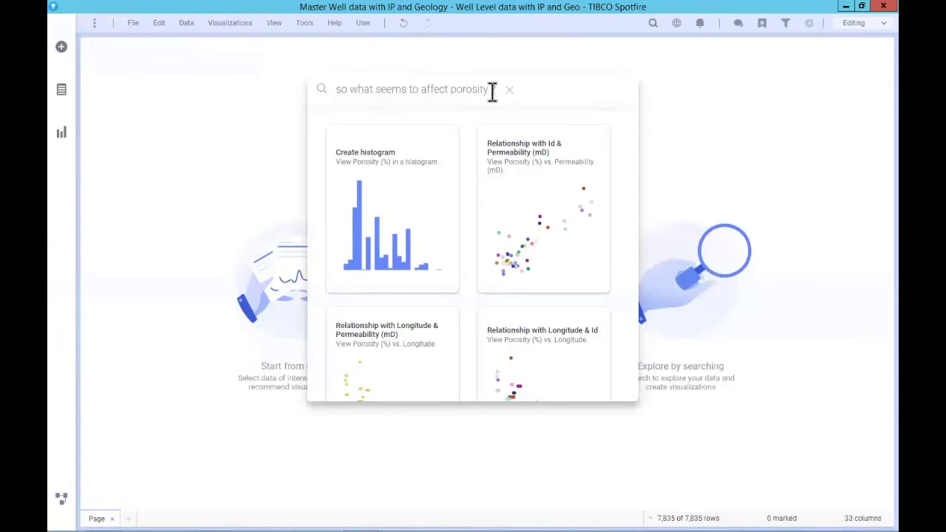
text(?)
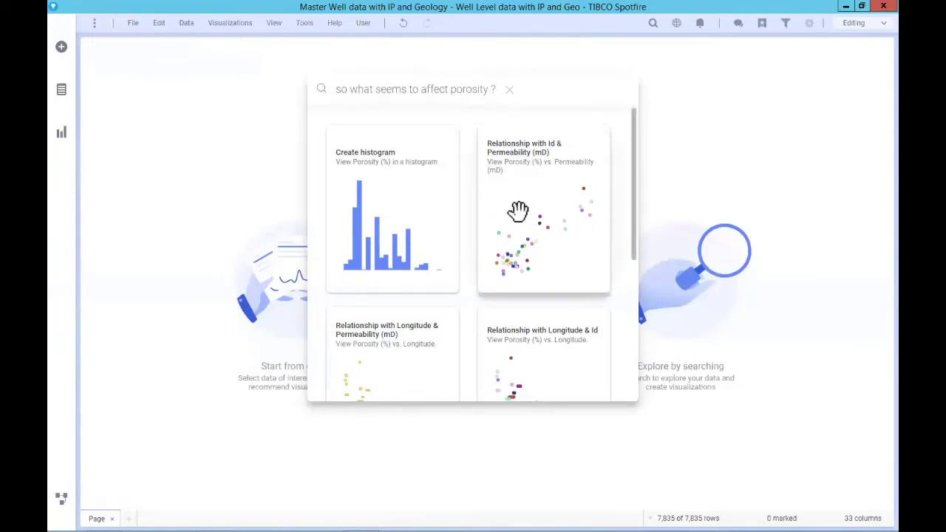
Add the suggested Porosity (%) vs. Permeability (mD) scatter plot showing the relationship with Id to the analysis.
scroll(520, 212, down, 5)
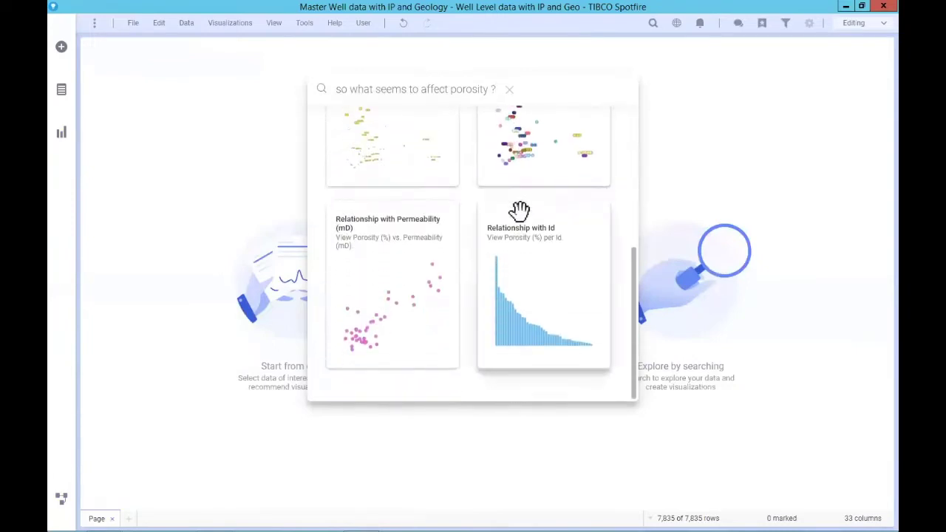
scroll(520, 212, up, 5)
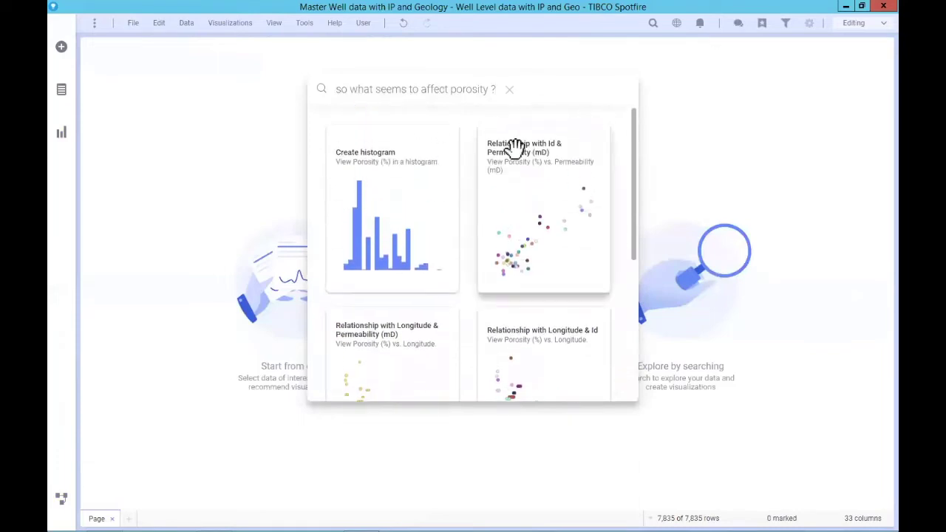
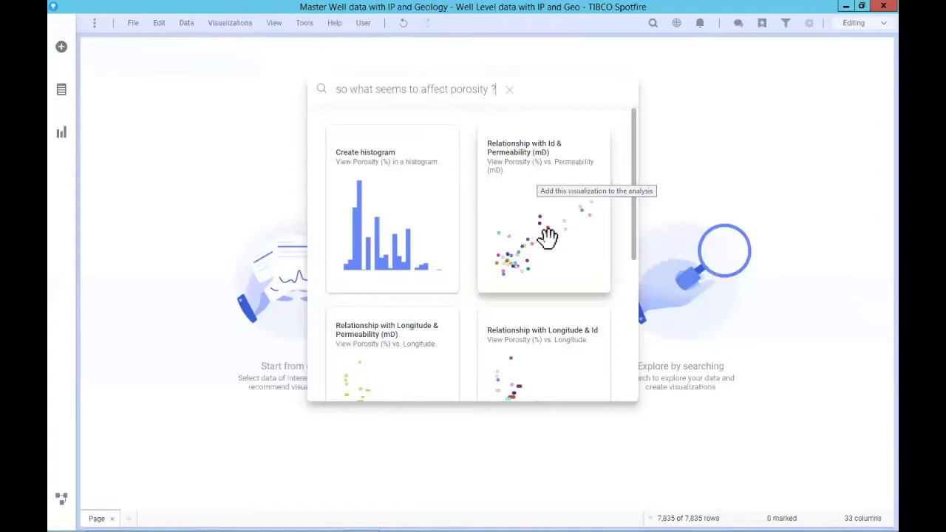
scroll(545, 238, down, 5)
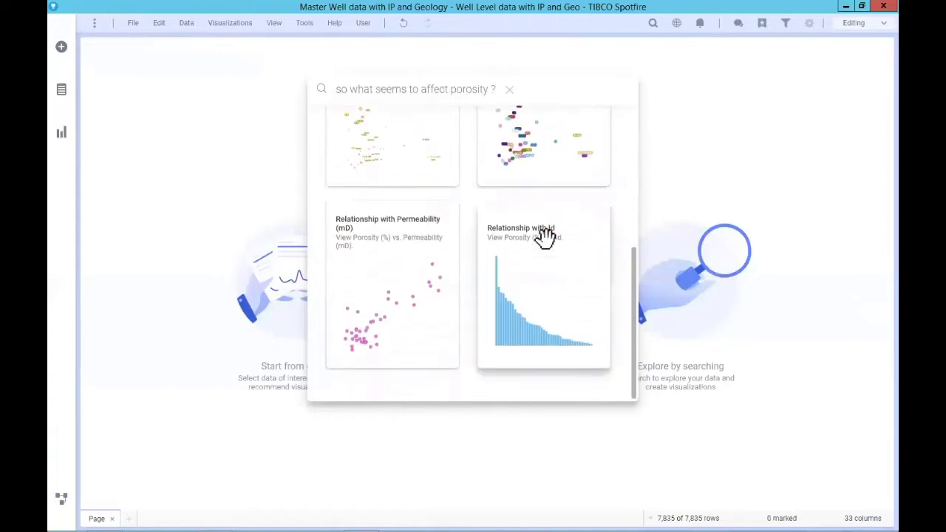
scroll(545, 238, up, 5)
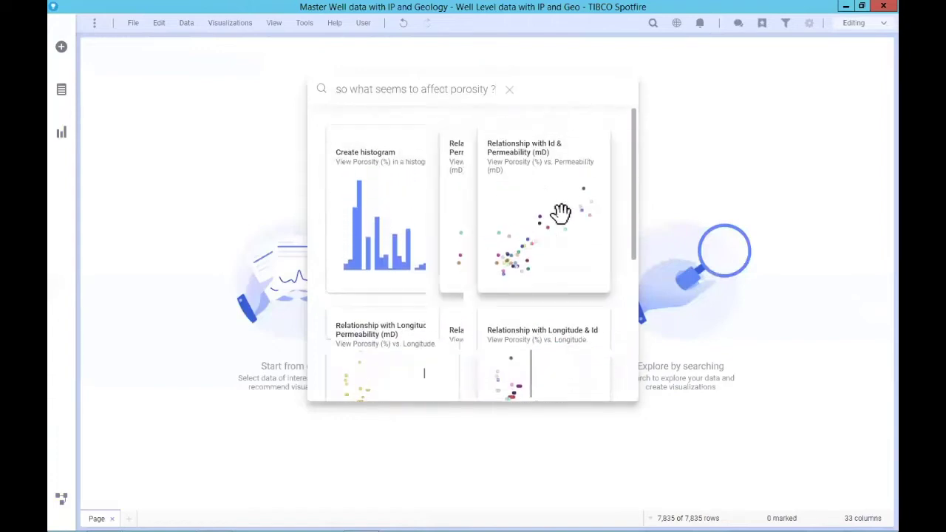
mouse_move(545, 213)
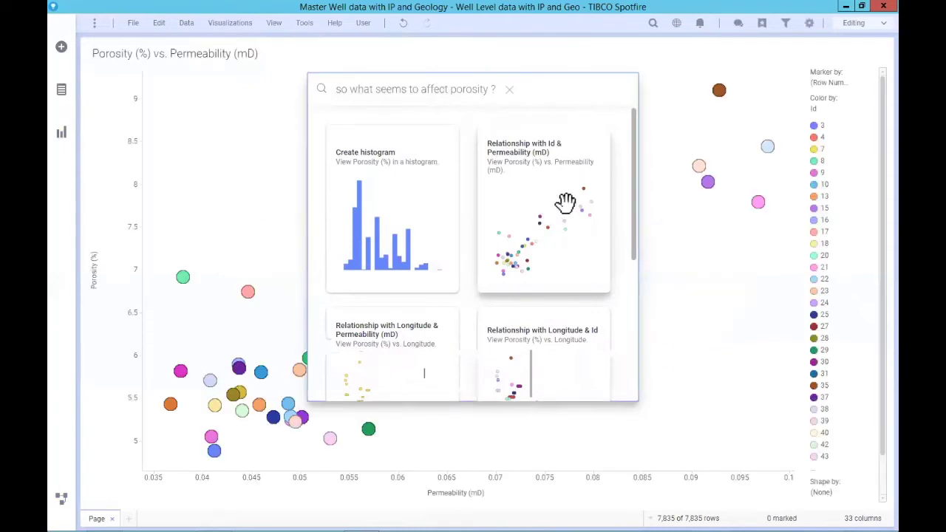
Clear the porosity question and search for "how does monthly Ip look over time ?".
drag(501, 88, 372, 89)
click(503, 89)
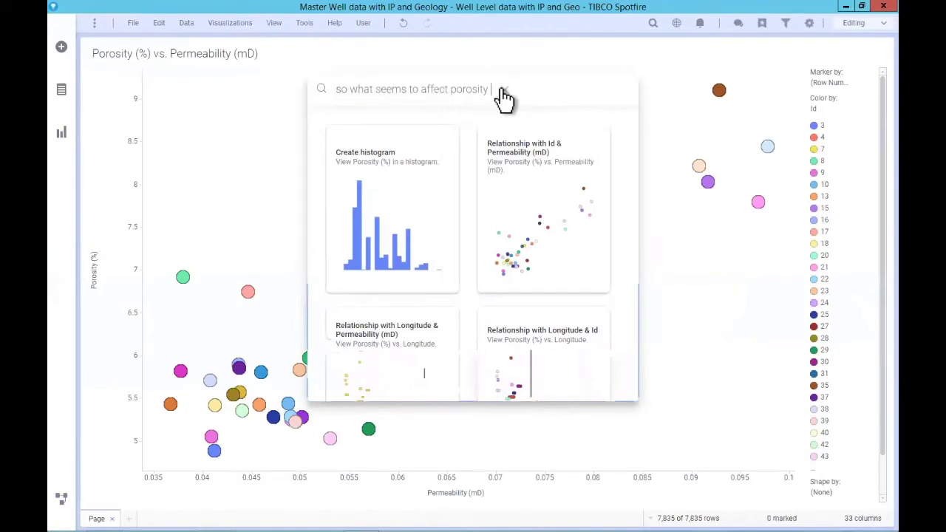
key(BackSpace)
key(BackSpace)
key(BackSpace)
key(BackSpace)
key(BackSpace)
key(BackSpace)
key(BackSpace)
key(BackSpace)
key(BackSpace)
key(BackSpace)
key(BackSpace)
key(BackSpace)
key(BackSpace)
key(BackSpace)
key(BackSpace)
key(BackSpace)
key(BackSpace)
key(BackSpace)
key(BackSpace)
key(BackSpace)
key(BackSpace)
key(BackSpace)
key(BackSpace)
key(BackSpace)
key(BackSpace)
key(BackSpace)
key(BackSpace)
key(BackSpace)
key(BackSpace)
key(BackSpace)
key(BackSpace)
key(BackSpace)
key(BackSpace)
key(BackSpace)
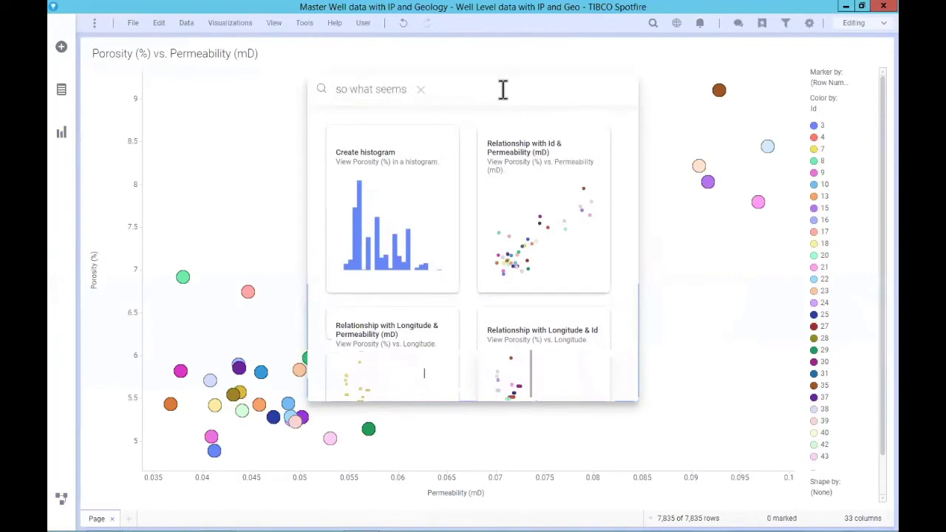
key(Escape)
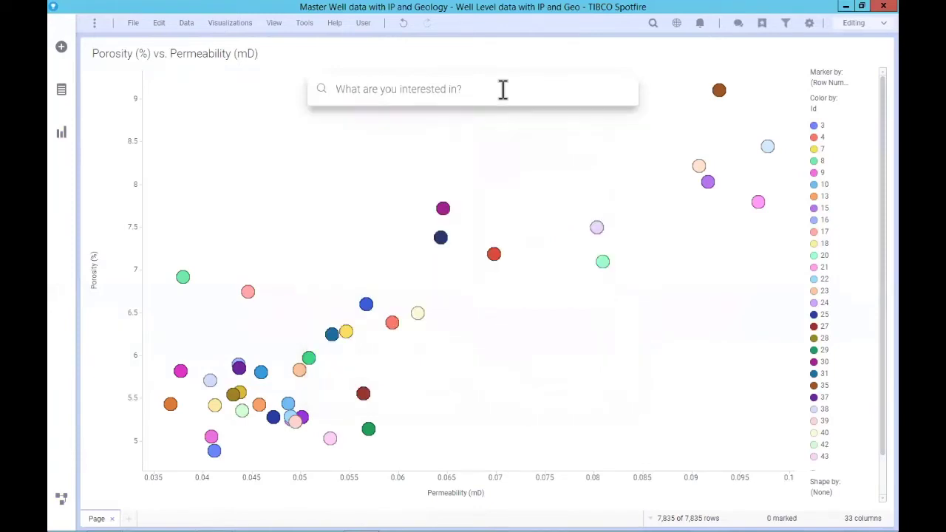
text(how does)
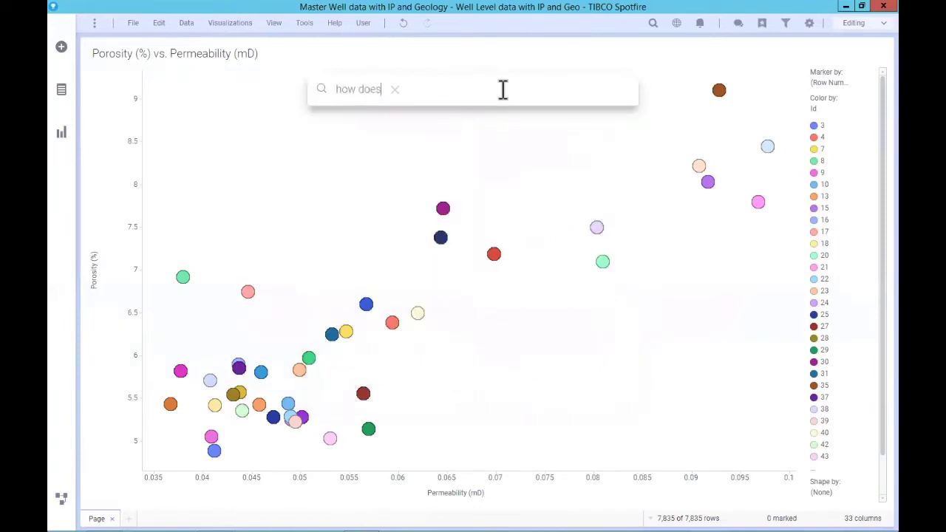
text( month)
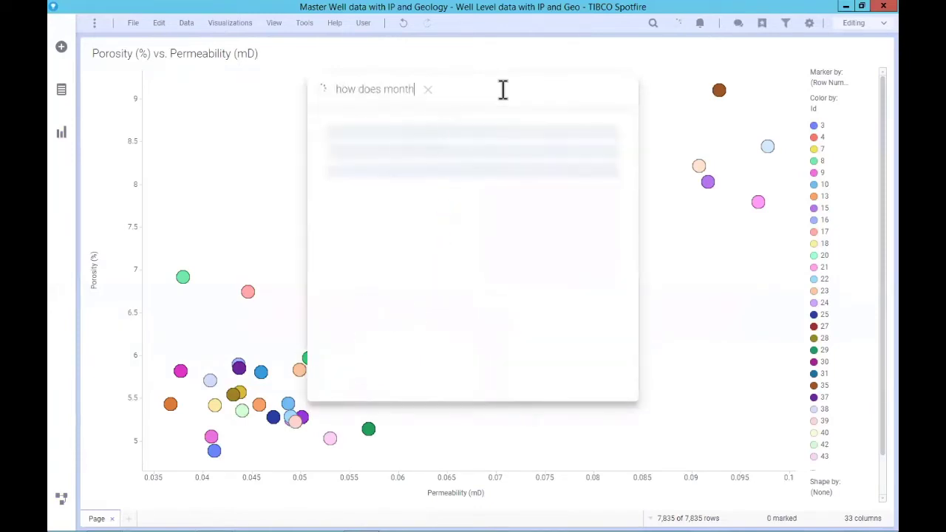
text(ly )
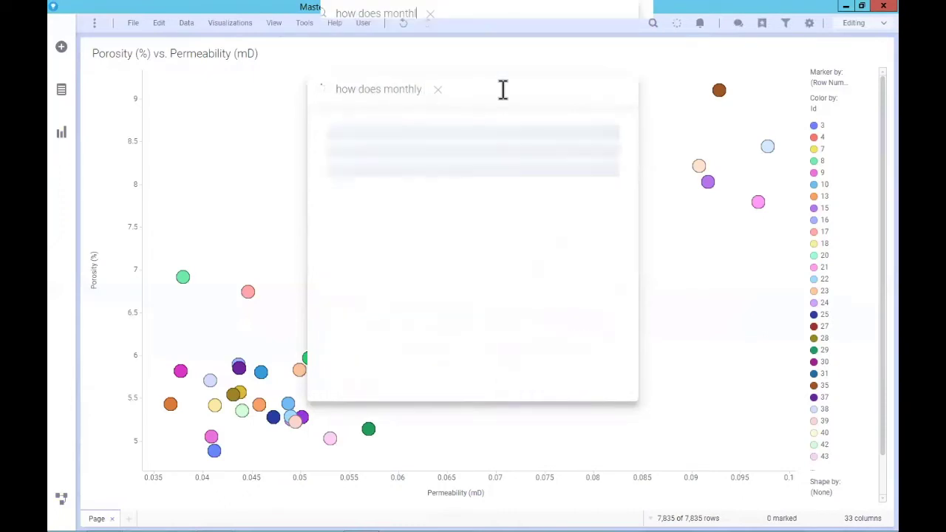
text(ip look)
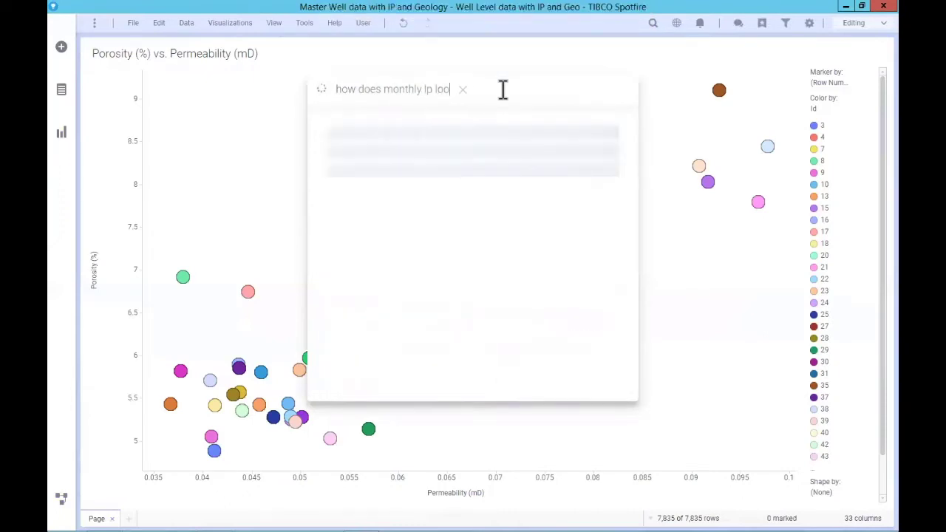
text( over time ?)
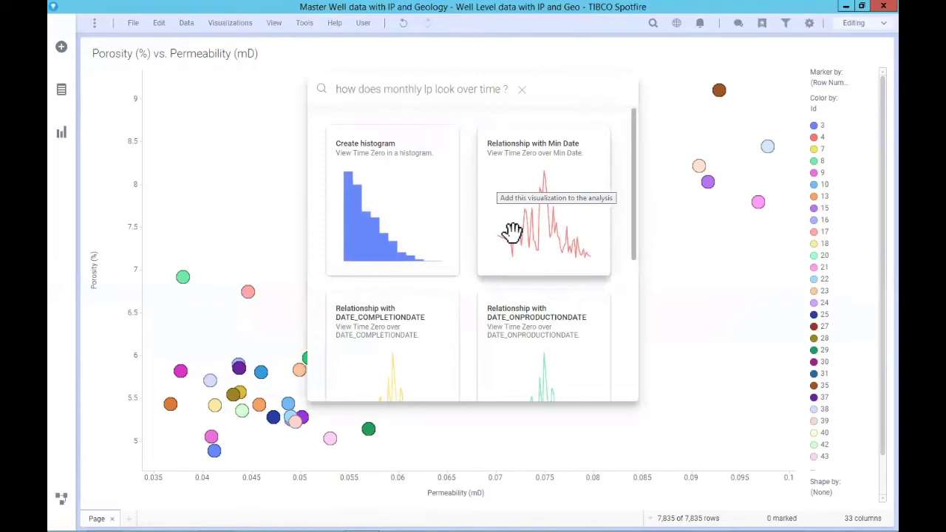
Browse the suggestions and add the line chart of Time Zero over DATE_ONPRODUCTIONDATE to the analysis.
scroll(532, 183, down, 3)
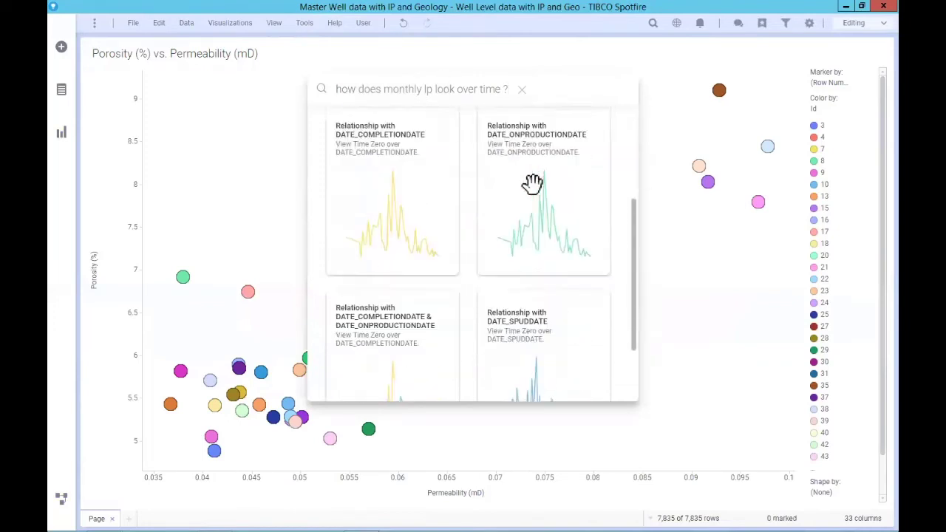
scroll(535, 191, down, 2)
scroll(538, 196, up, 5)
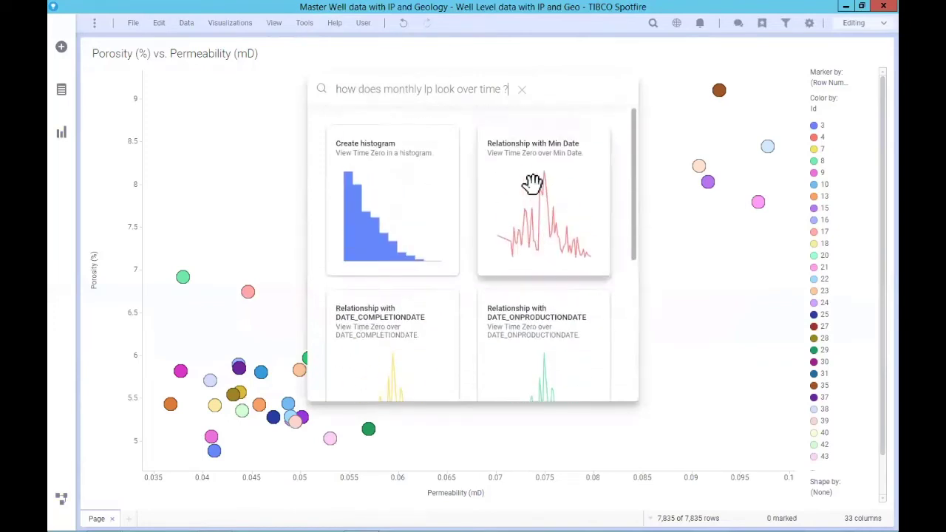
scroll(539, 306, down, 3)
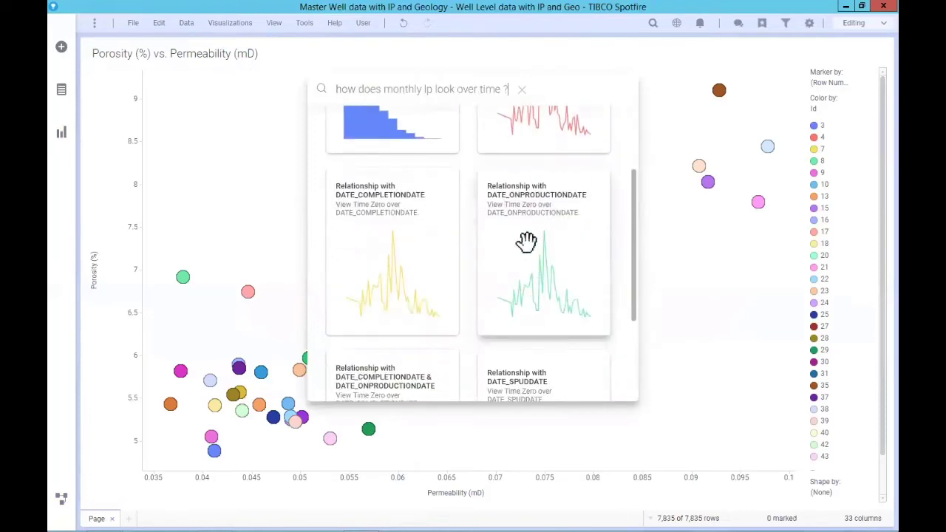
click(536, 255)
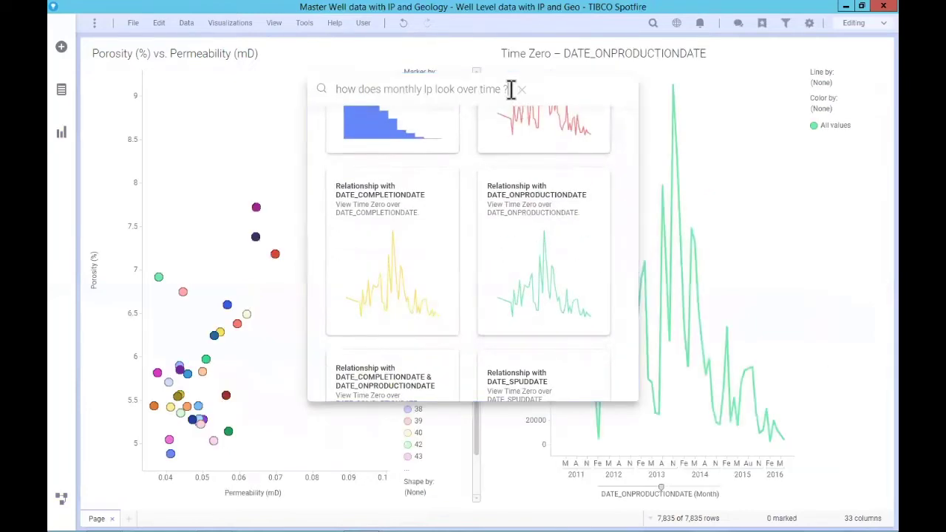
Replace the search with "compare monthly gas by operator over time" and browse the suggested visualizations.
drag(511, 89, 328, 86)
key(BackSpace)
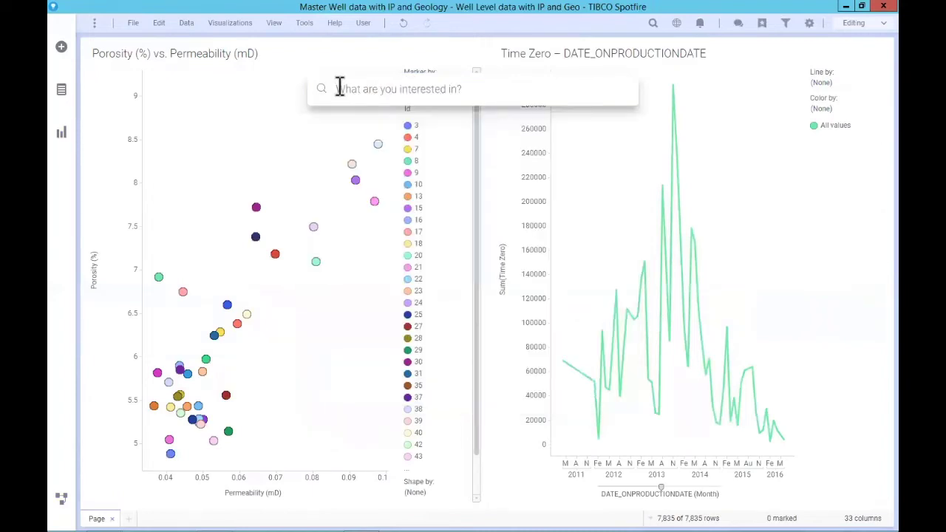
text(compare monthly)
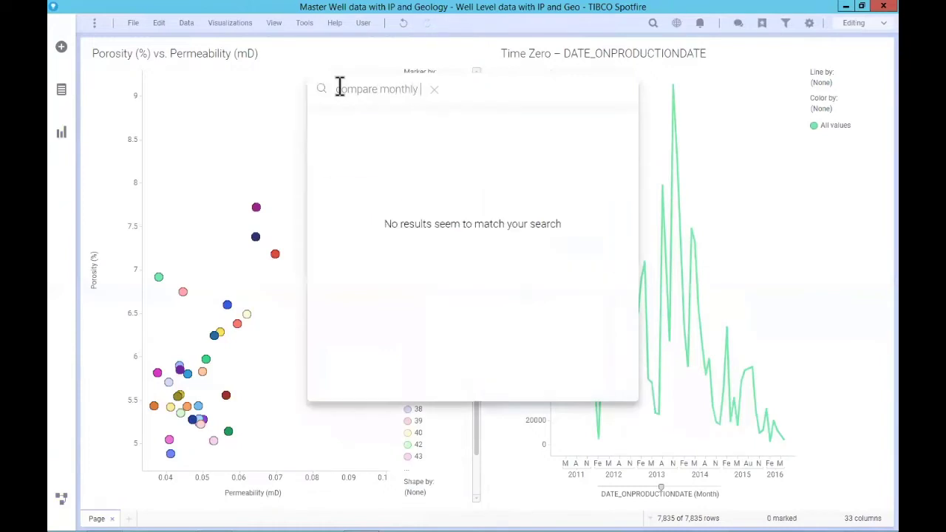
text( gas by operator)
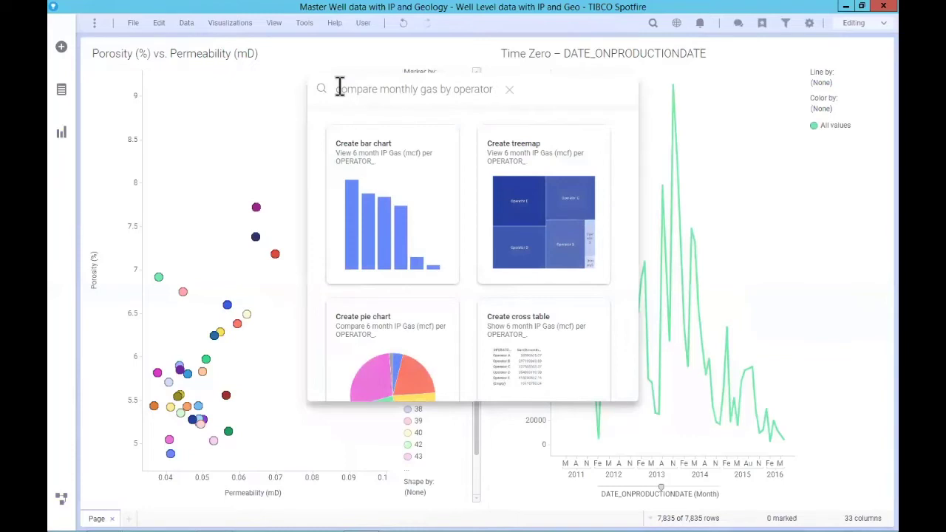
text(over time)
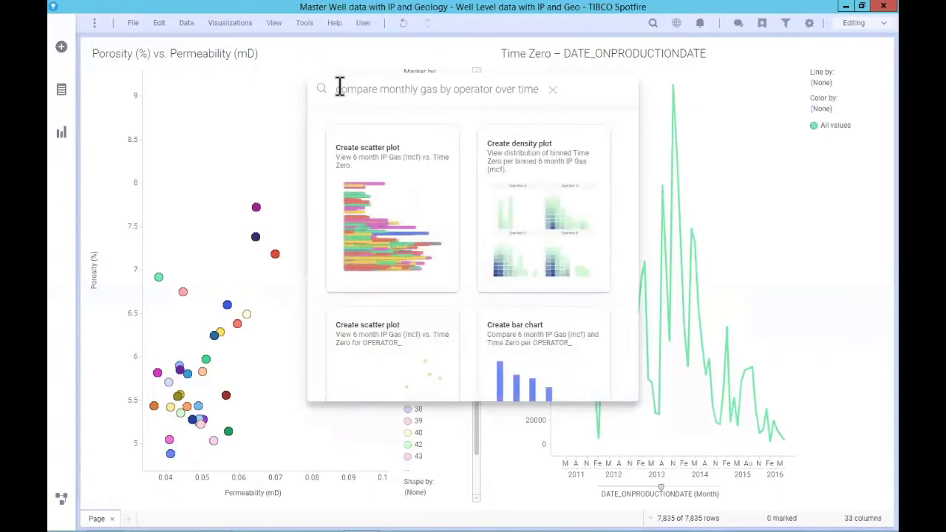
scroll(429, 219, down, 4)
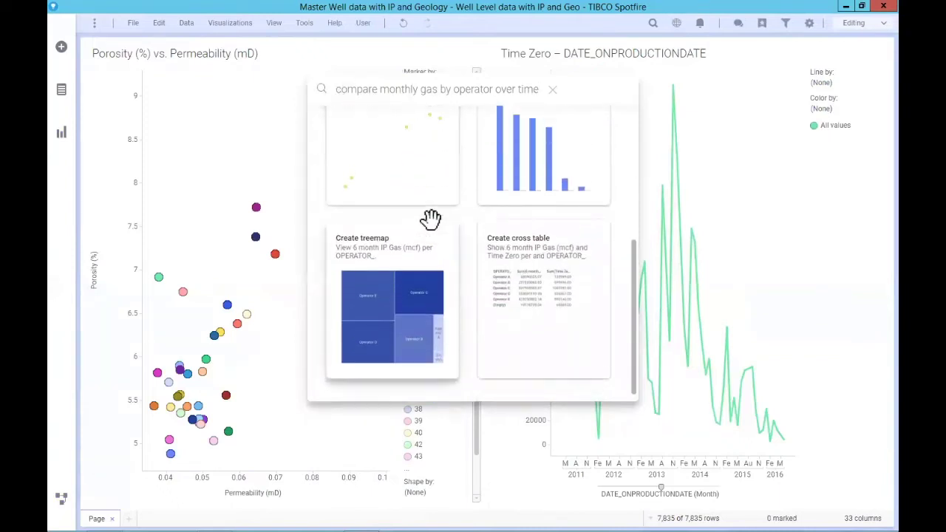
Dismiss the gas-by-operator search suggestions and add a new page that starts from data.
scroll(431, 219, up, 5)
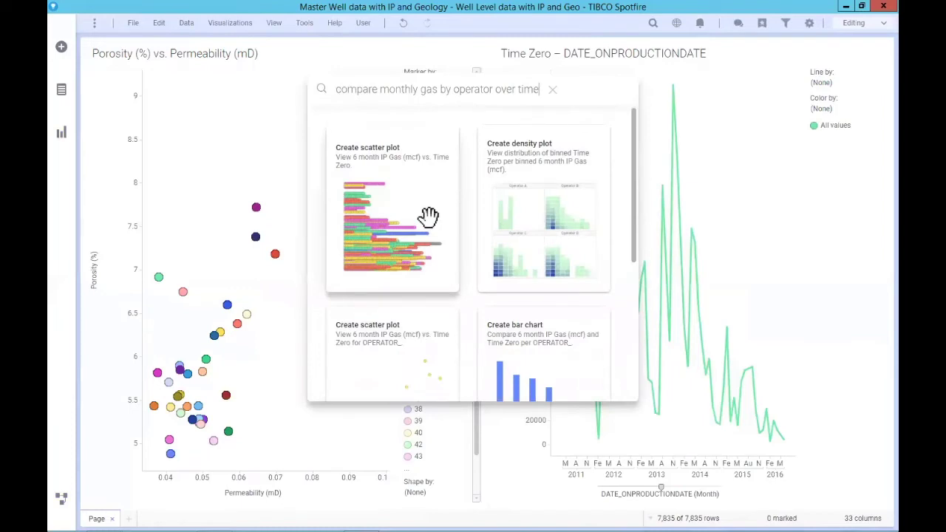
click(691, 167)
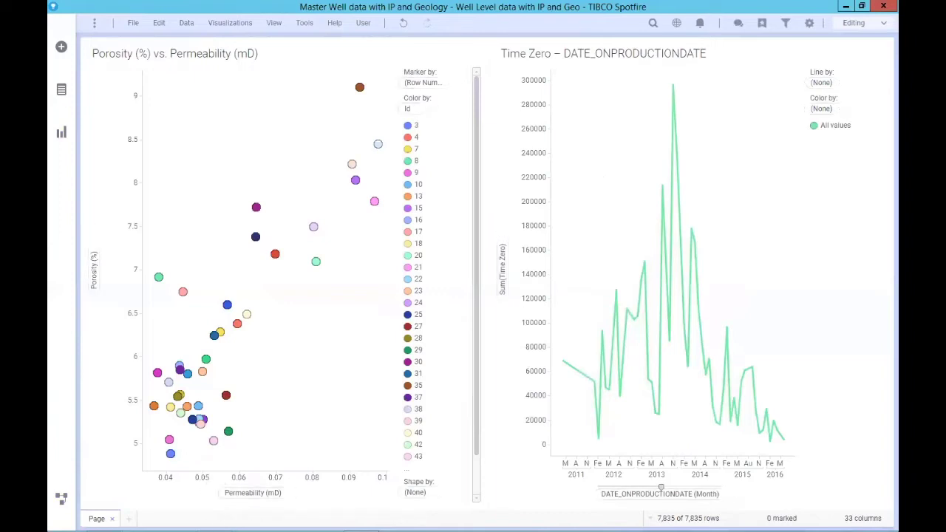
click(128, 519)
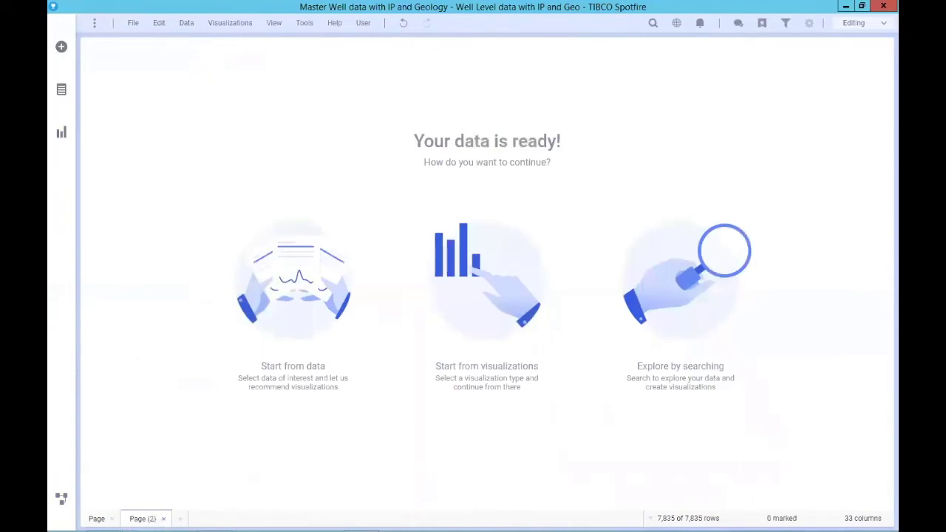
click(316, 296)
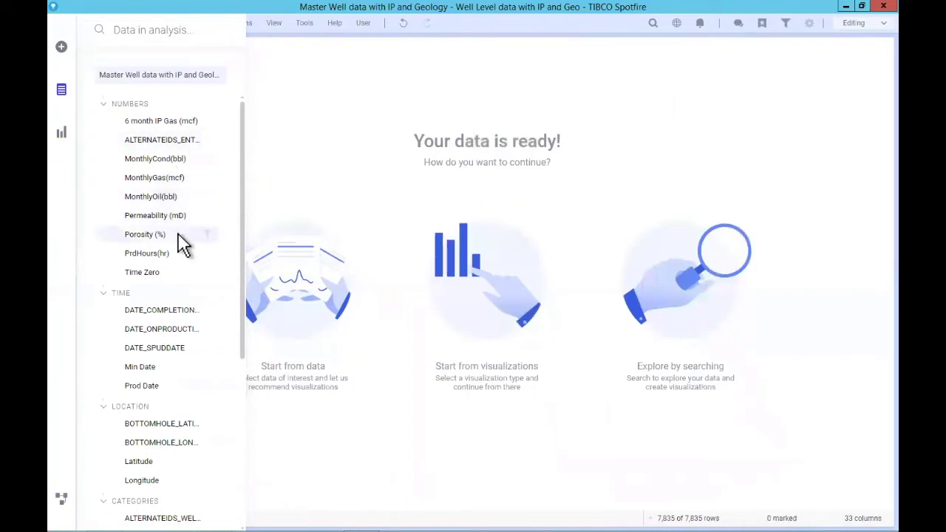
Select the Latitude and Longitude columns together and add the recommended map chart to the new page.
scroll(182, 244, down, 1)
scroll(183, 245, down, 4)
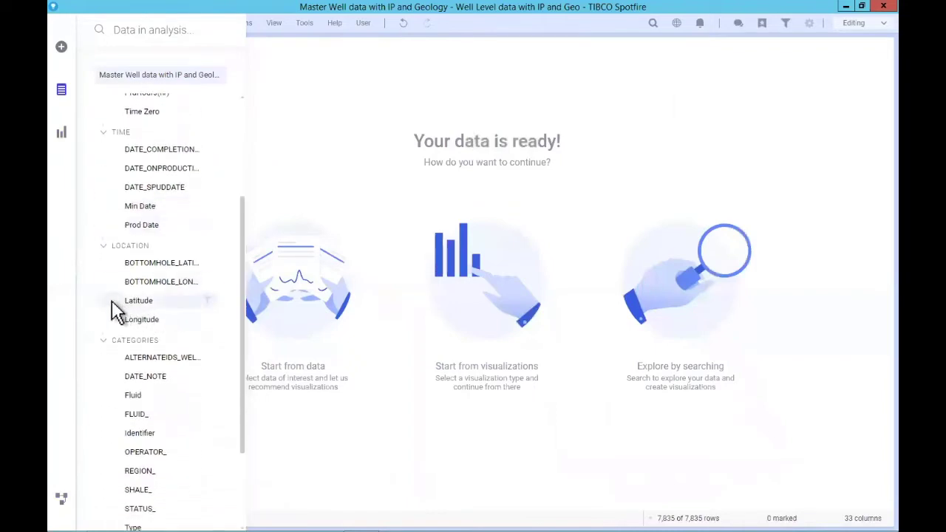
click(102, 301)
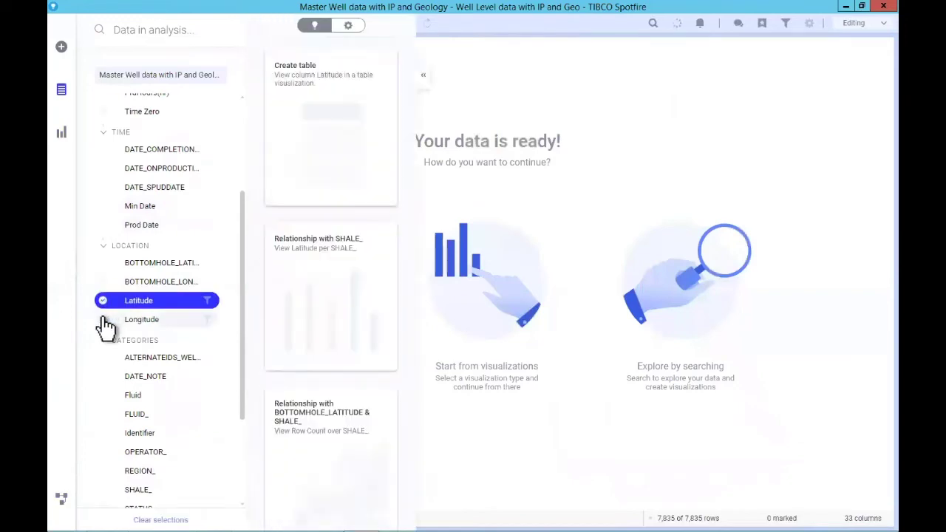
click(105, 321)
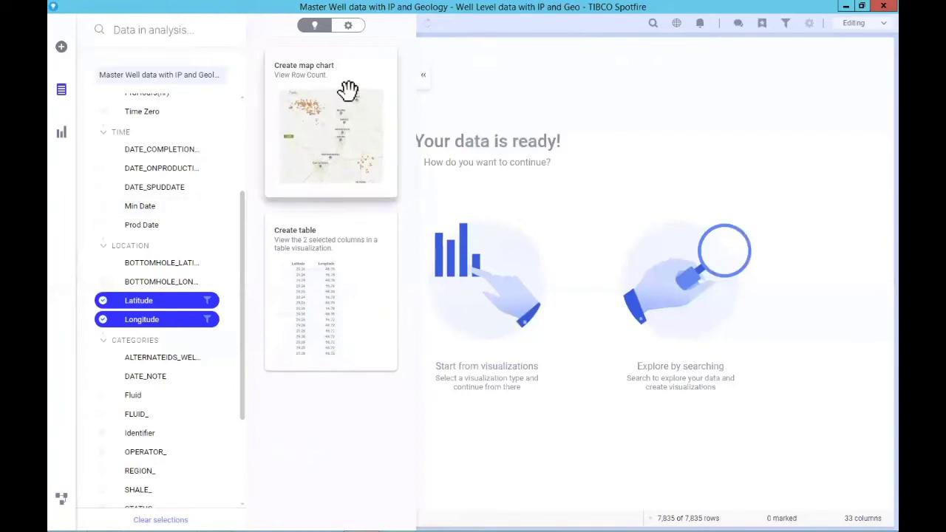
click(334, 139)
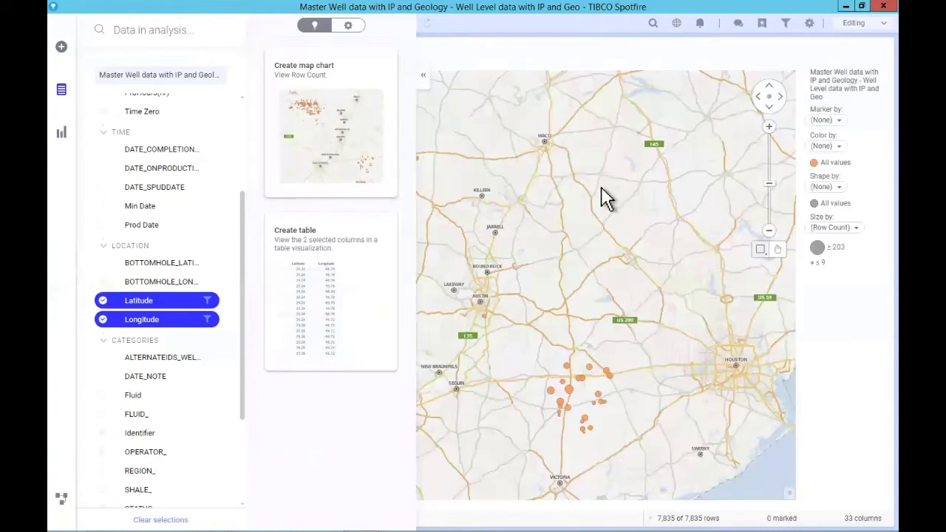
Replace the location column selection with MonthlyCond(bbl) and add the recommended scatter plot showing its relationship with MonthlyGas(mcf).
click(103, 301)
click(106, 321)
scroll(140, 273, up, 4)
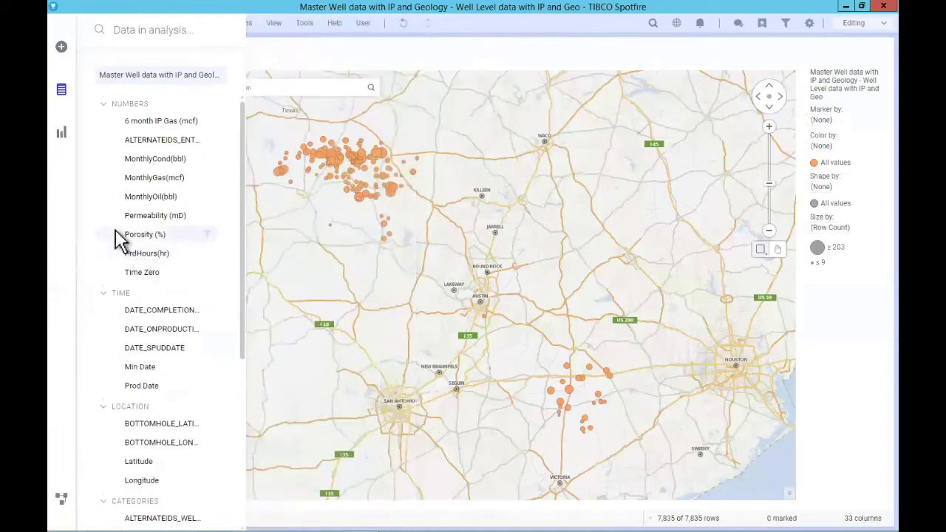
click(103, 164)
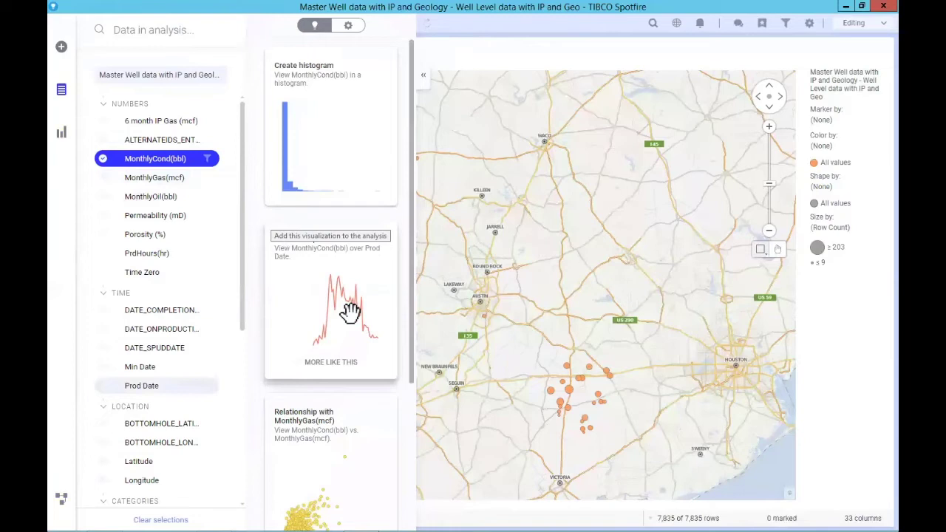
scroll(355, 309, down, 5)
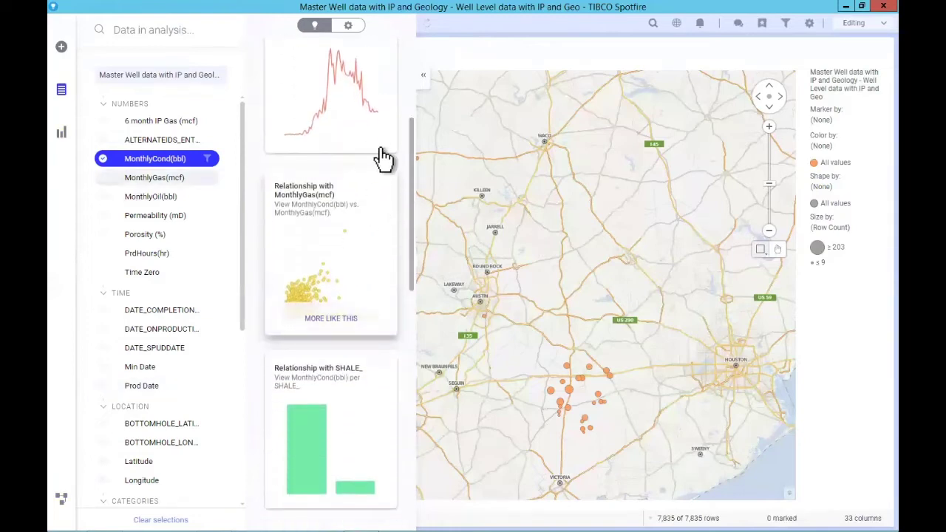
mouse_move(381, 146)
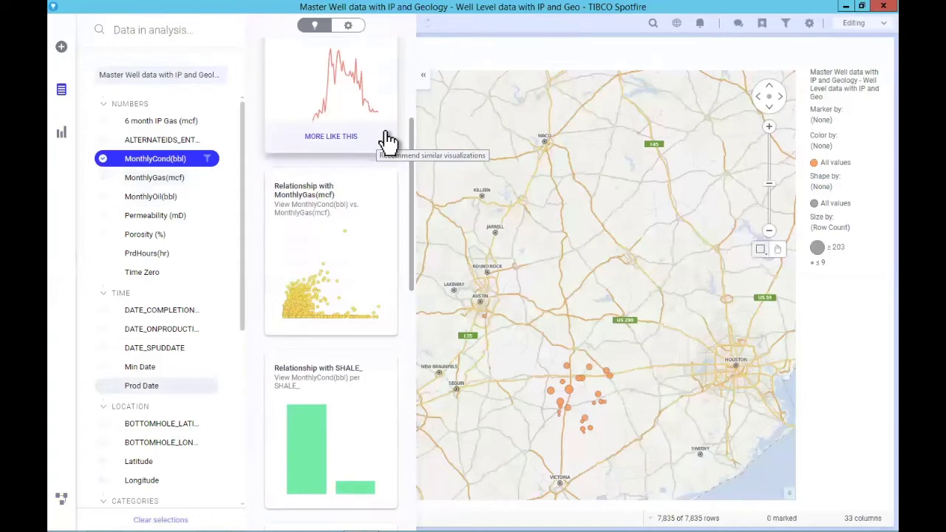
click(377, 144)
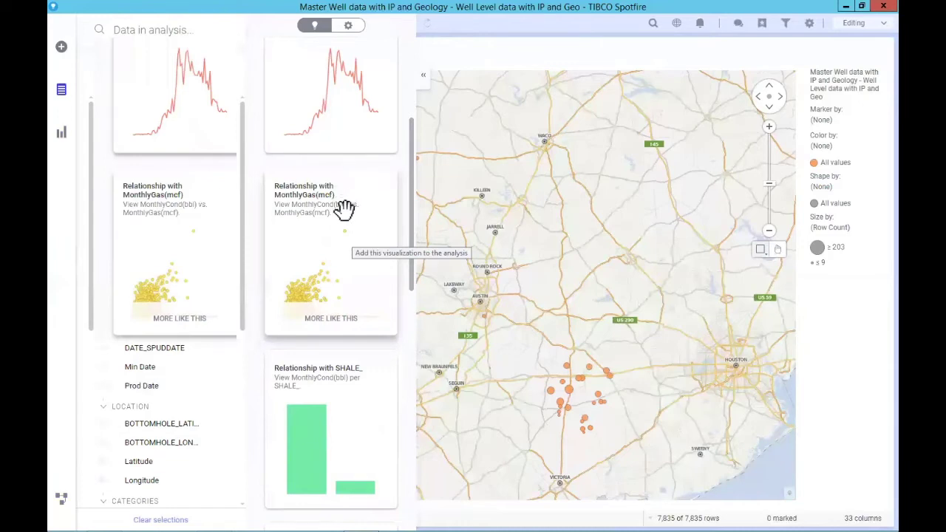
click(334, 255)
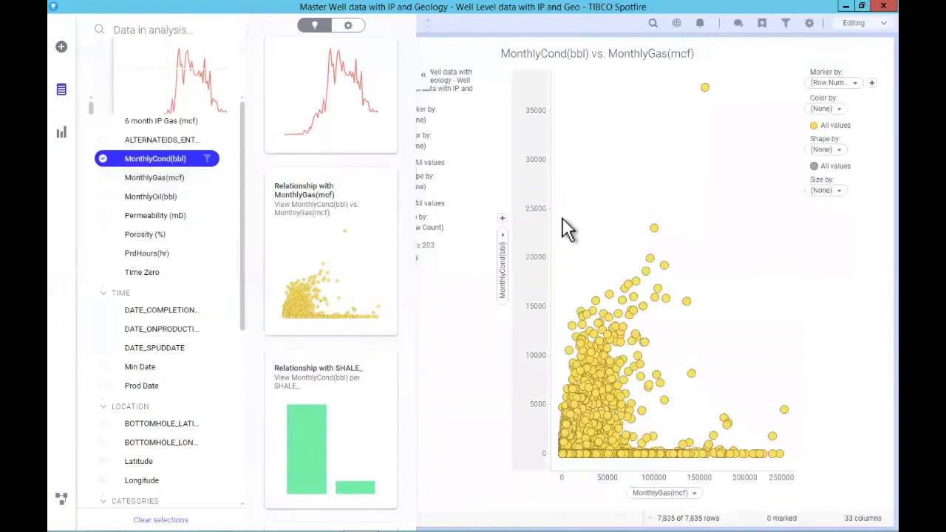
click(103, 166)
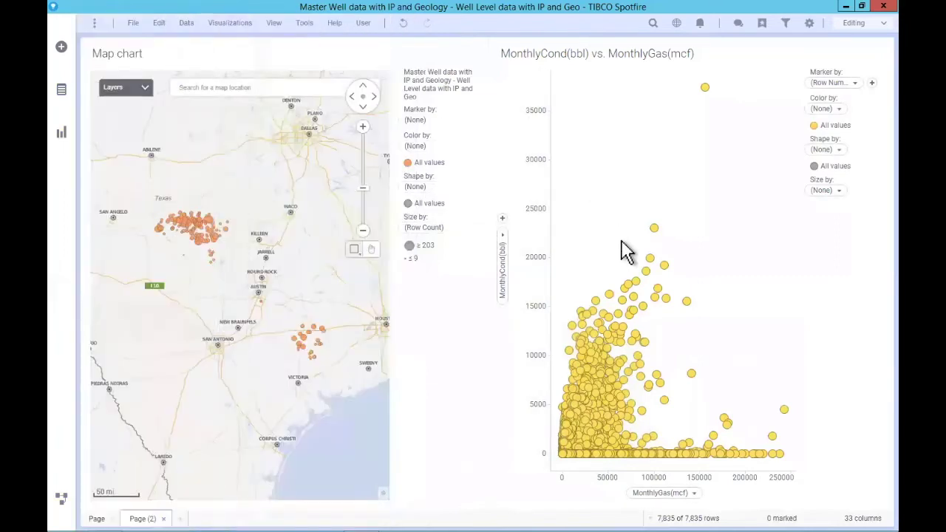
Mark a group of high-condensate points in the scatter plot, mark a well cluster on the map, and clear the marking.
drag(624, 251, 703, 319)
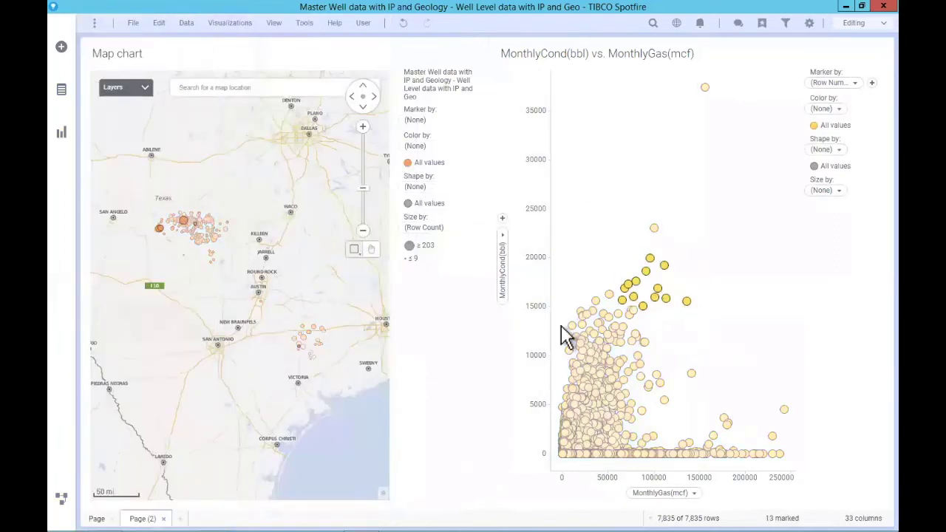
drag(184, 205, 237, 259)
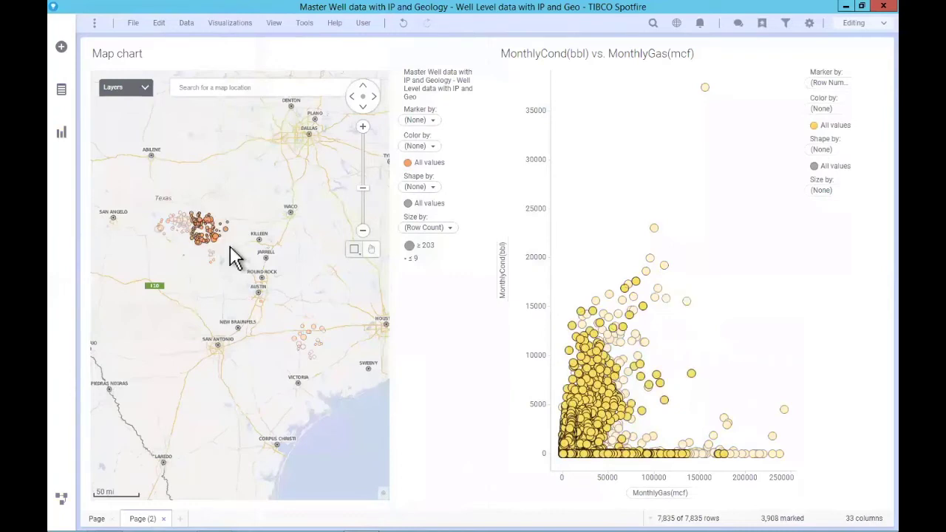
click(296, 207)
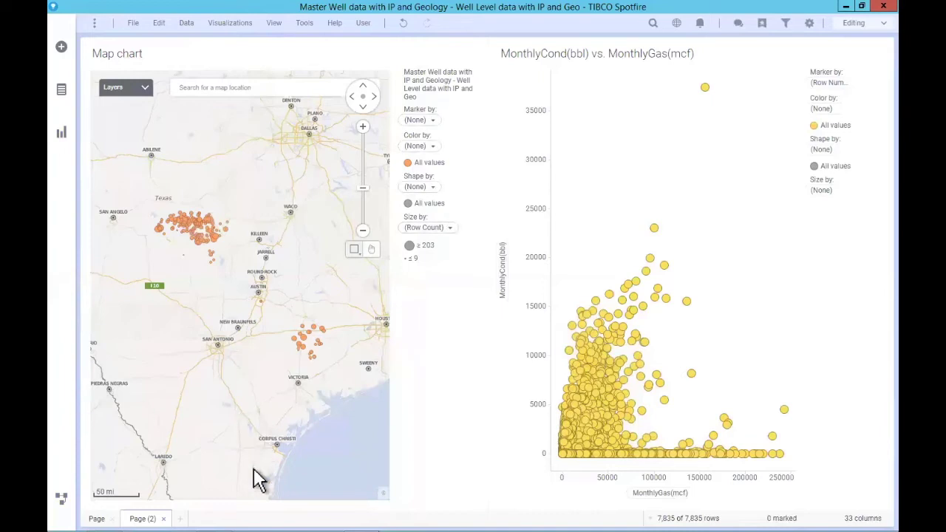
Add a third page, look through the available visualization types, and insert a map chart.
click(180, 519)
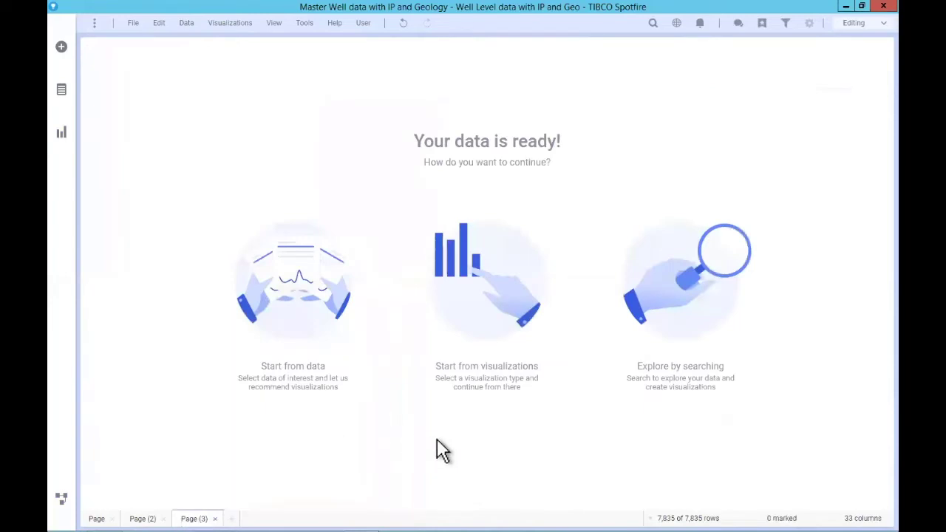
click(484, 296)
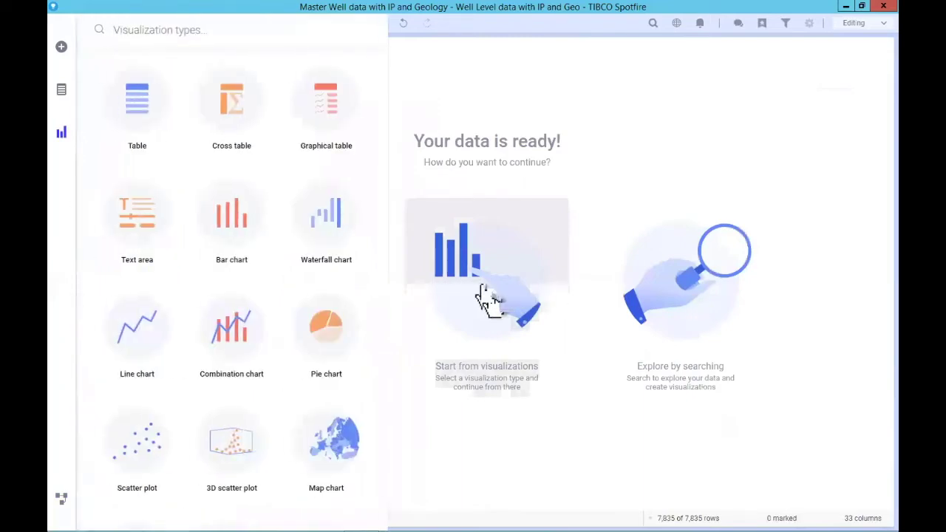
scroll(300, 184, down, 5)
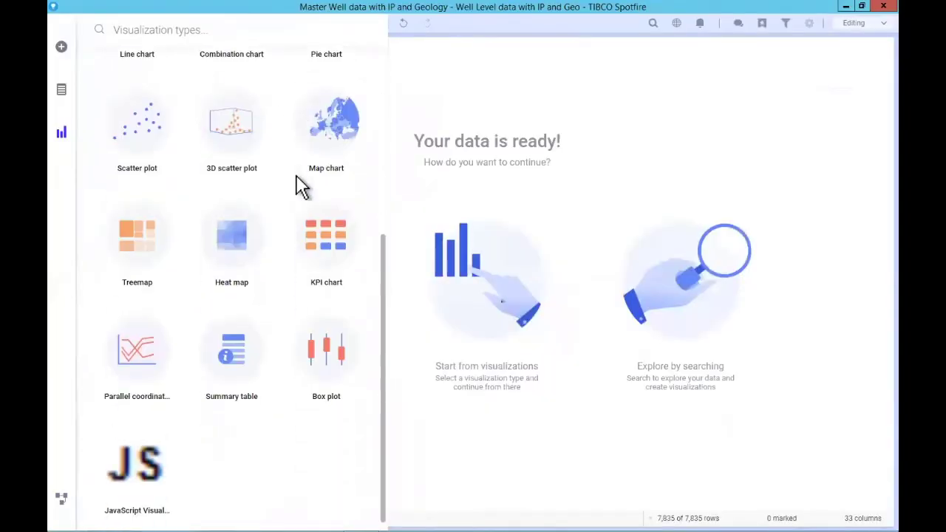
scroll(300, 184, up, 5)
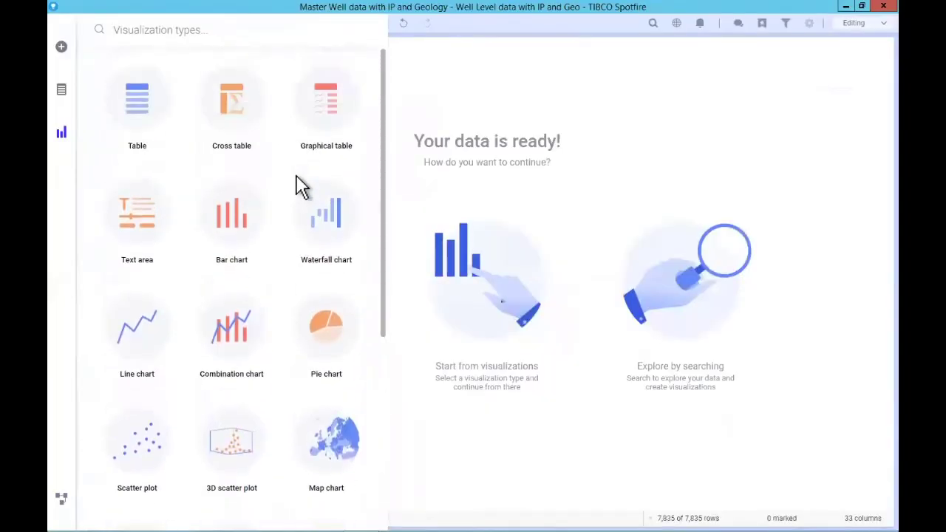
scroll(300, 185, down, 3)
mouse_move(333, 292)
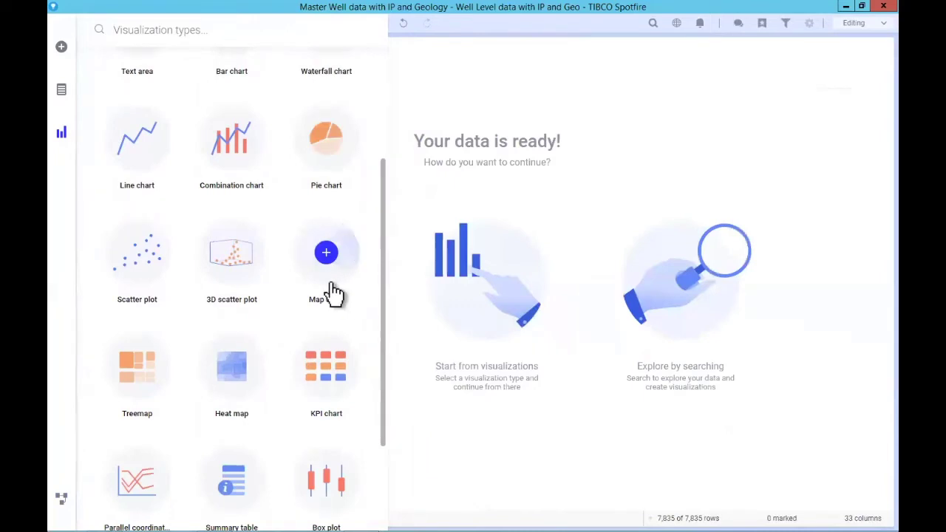
click(330, 271)
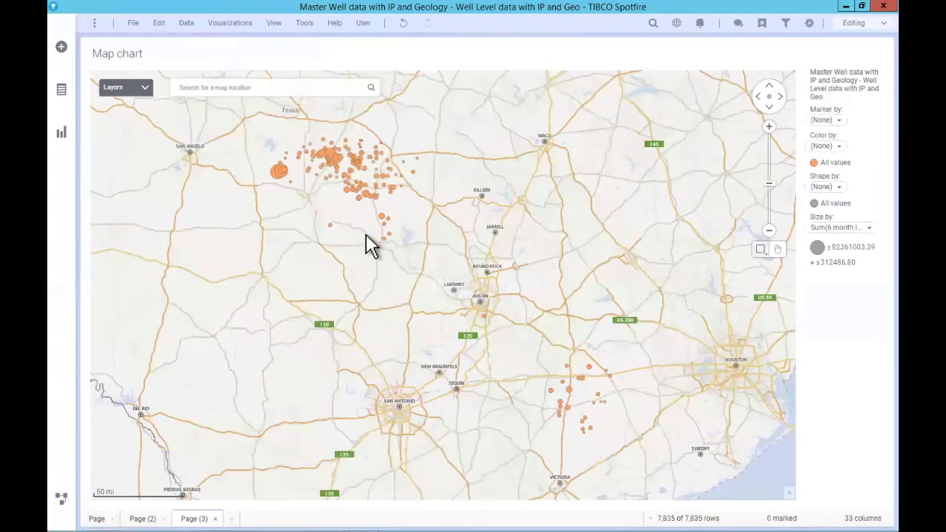
Color the map chart's markers by the OPERATOR_ column from the data in the analysis.
click(62, 91)
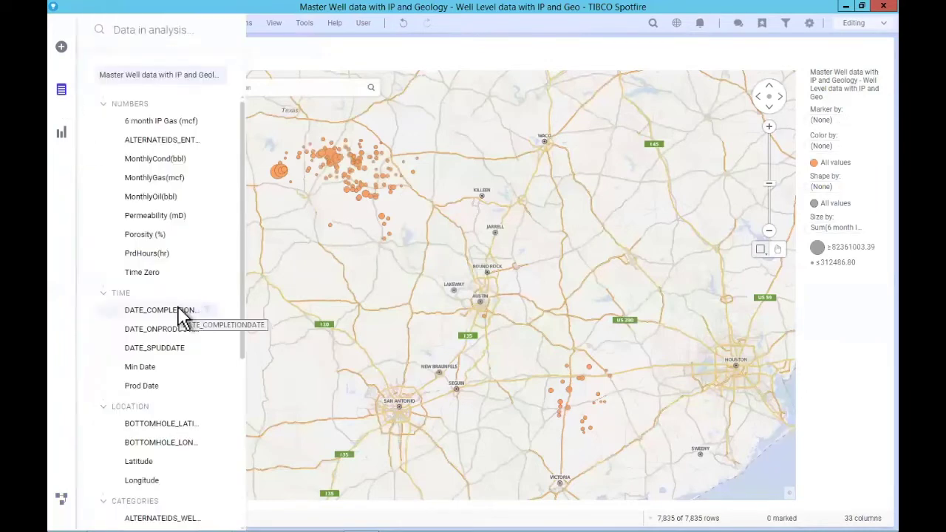
scroll(184, 317, down, 5)
scroll(183, 317, down, 1)
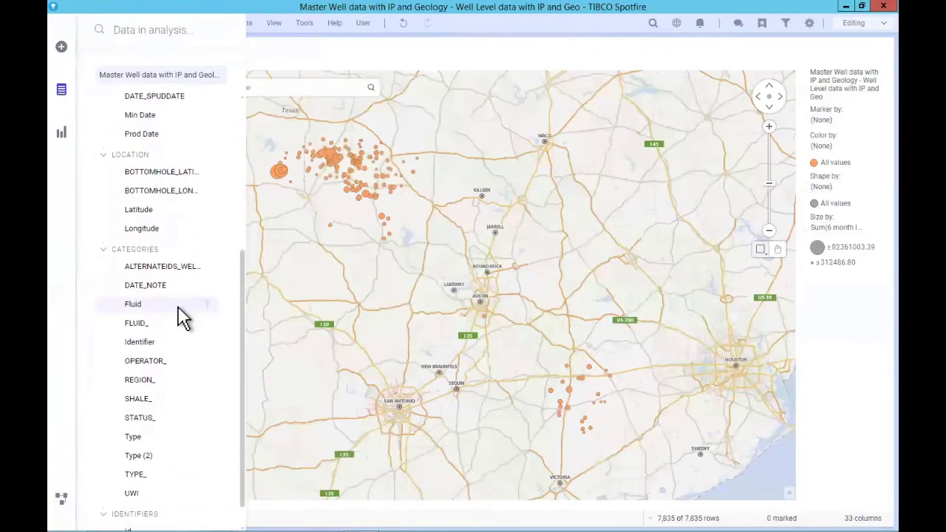
drag(156, 370, 368, 289)
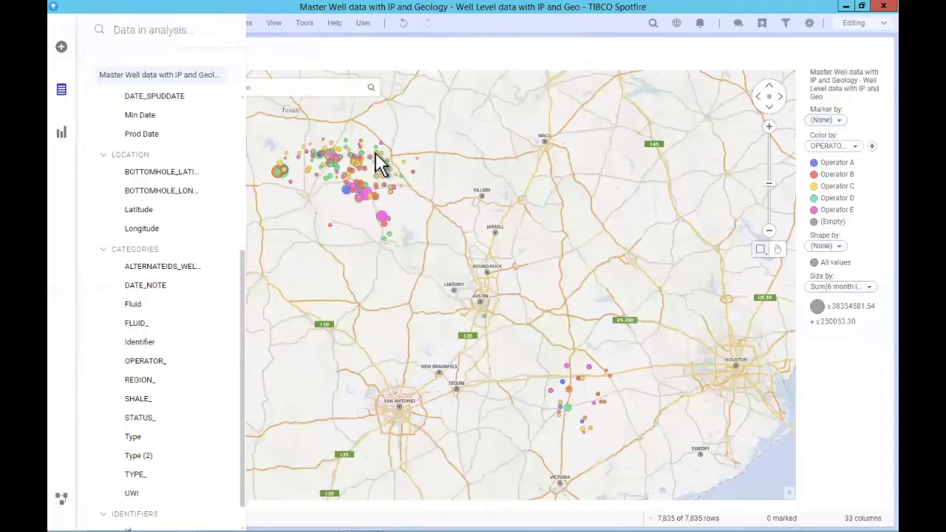
Mark the wells on the eastern side of the northern cluster and create a combination chart as the map's details visualization.
drag(376, 154, 411, 212)
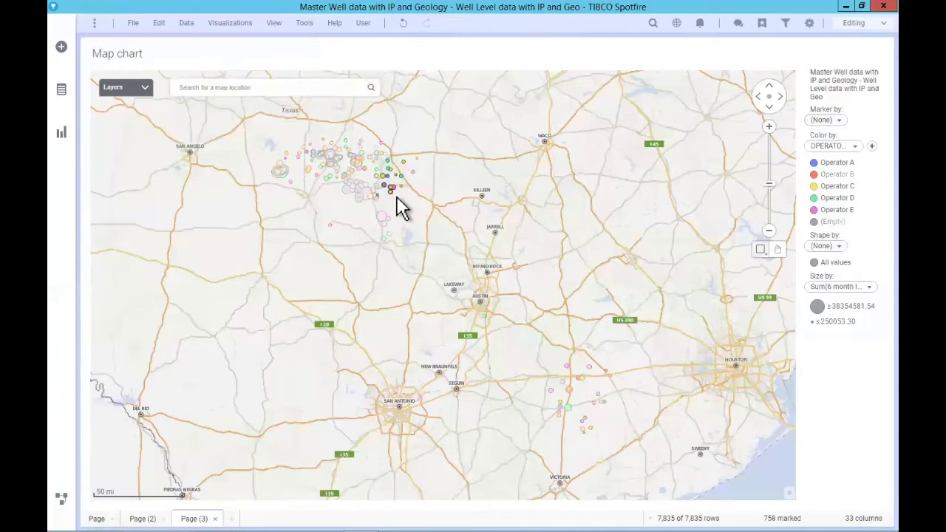
right_click(393, 183)
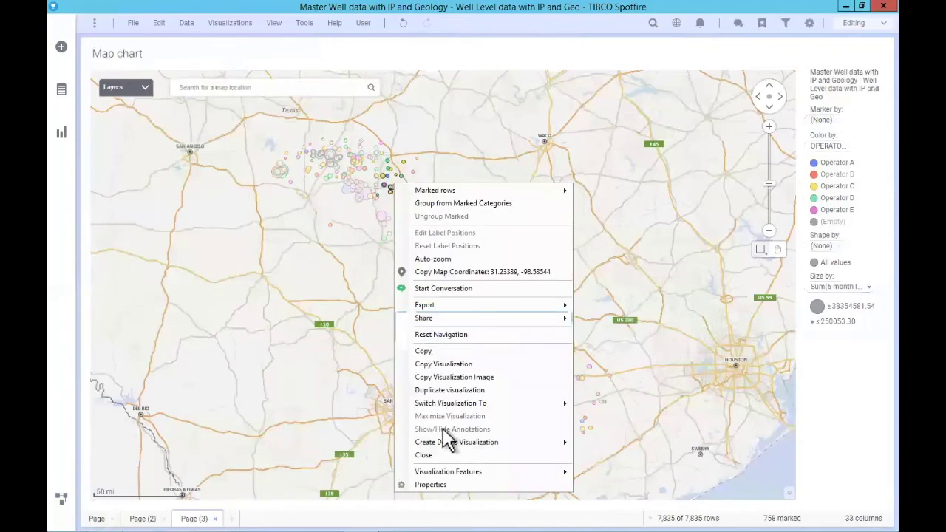
mouse_move(459, 440)
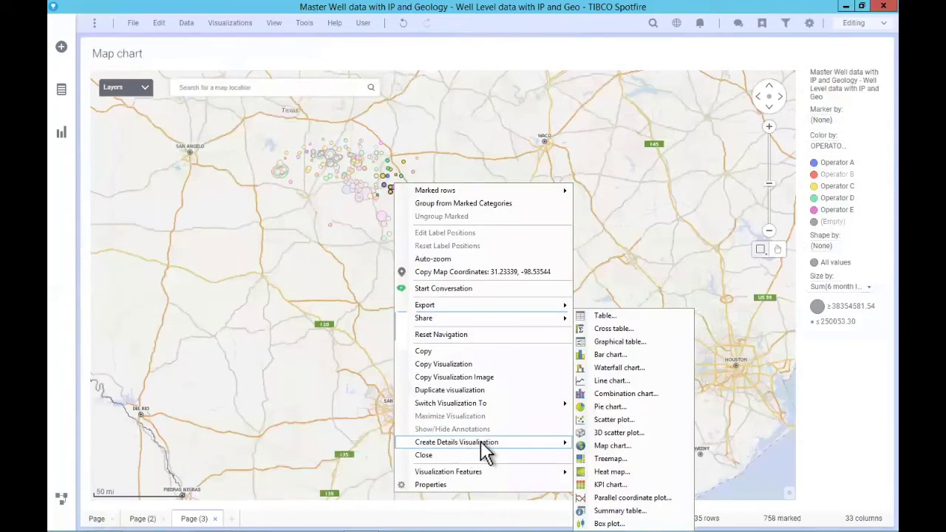
click(620, 393)
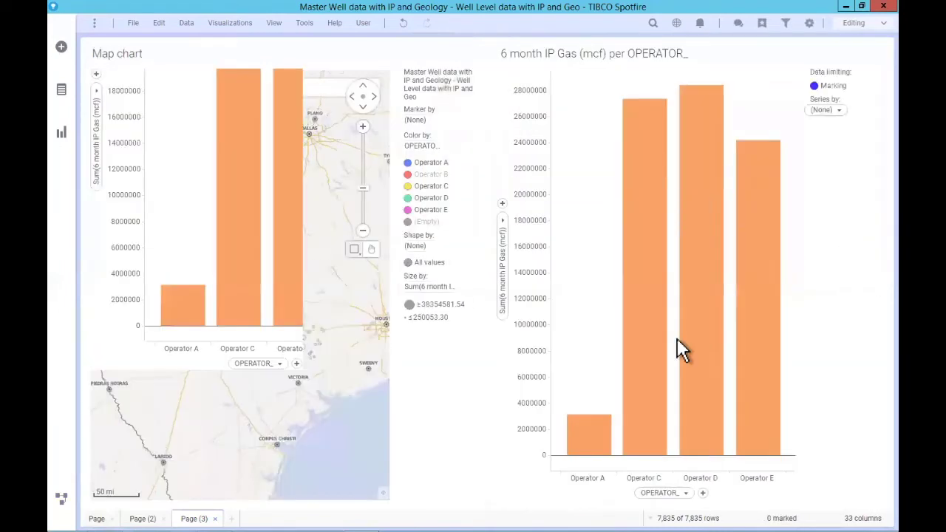
Set the combination chart's category axis to Prod Date and switch it to a categorical scale.
click(660, 494)
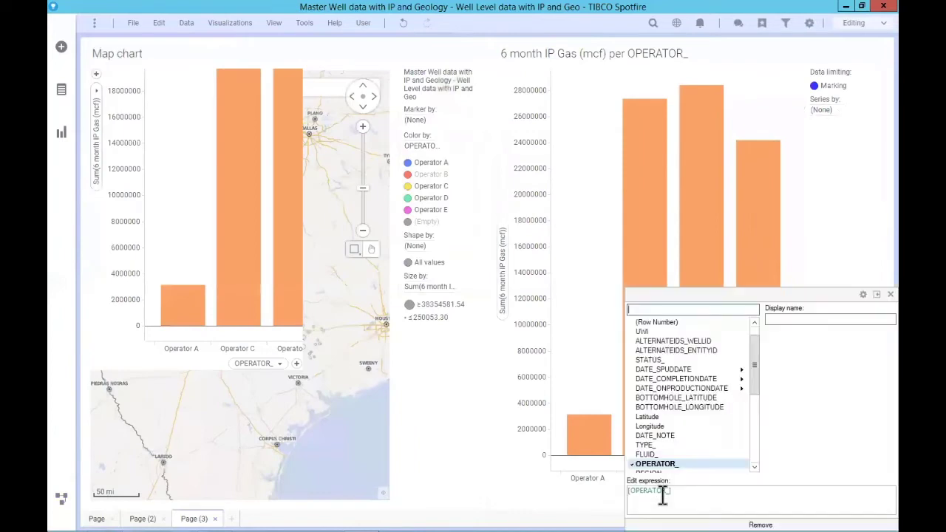
drag(753, 391, 757, 470)
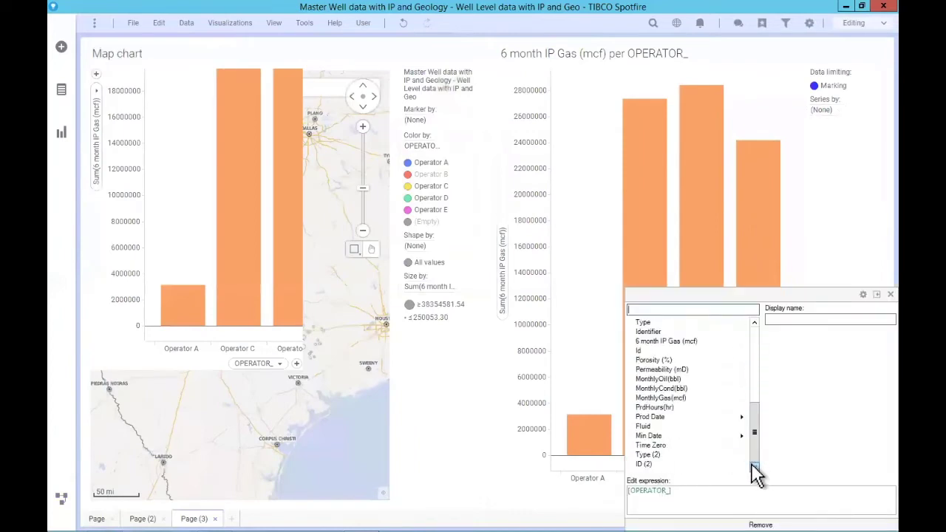
mouse_move(676, 413)
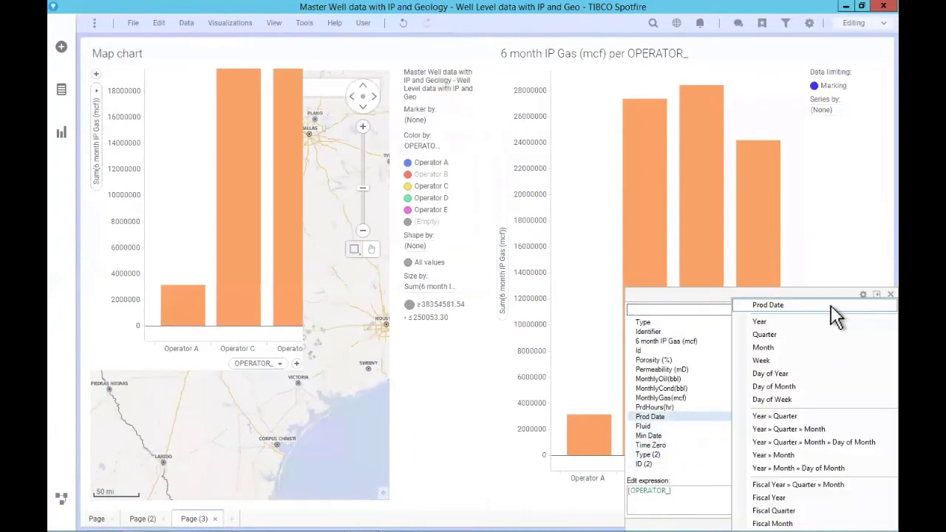
click(835, 305)
right_click(603, 488)
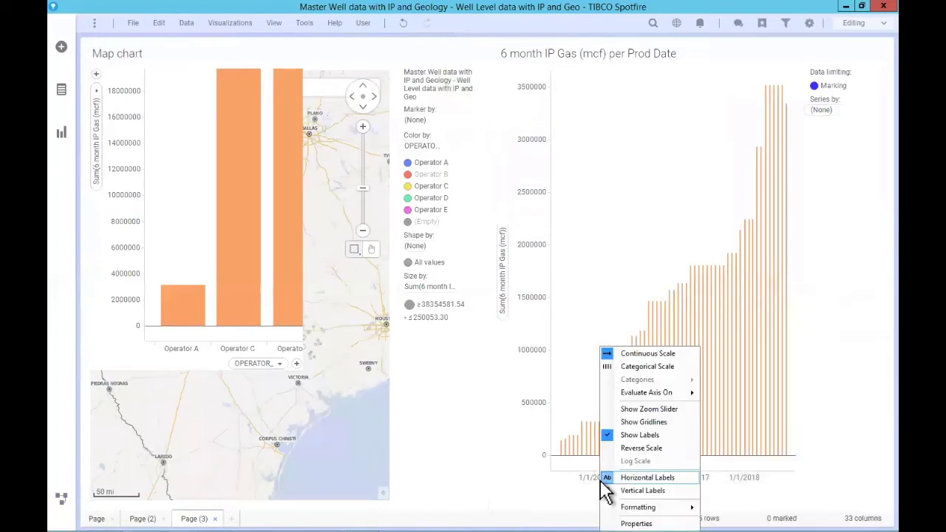
click(661, 367)
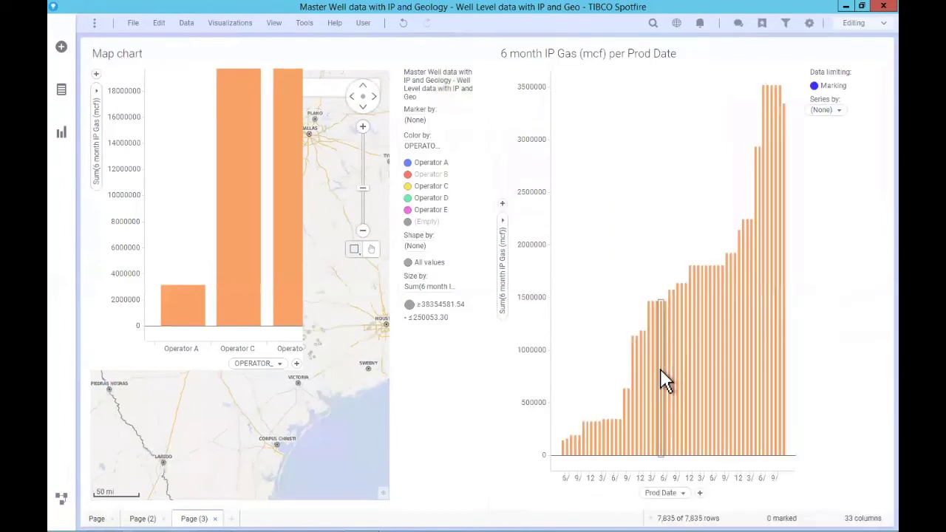
Set the combination chart's value axis to the sum of MonthlyOil(bbl) with the display name "Monthly Oil".
click(502, 255)
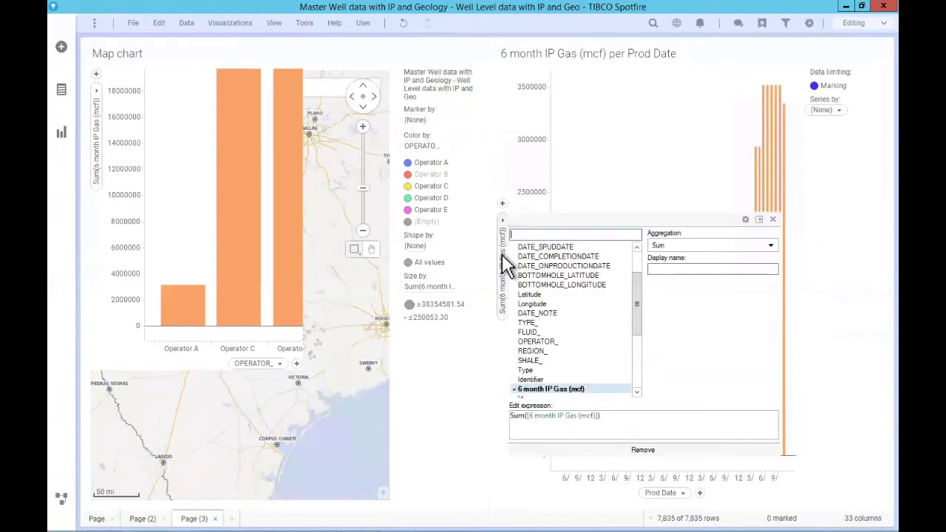
drag(636, 321, 636, 393)
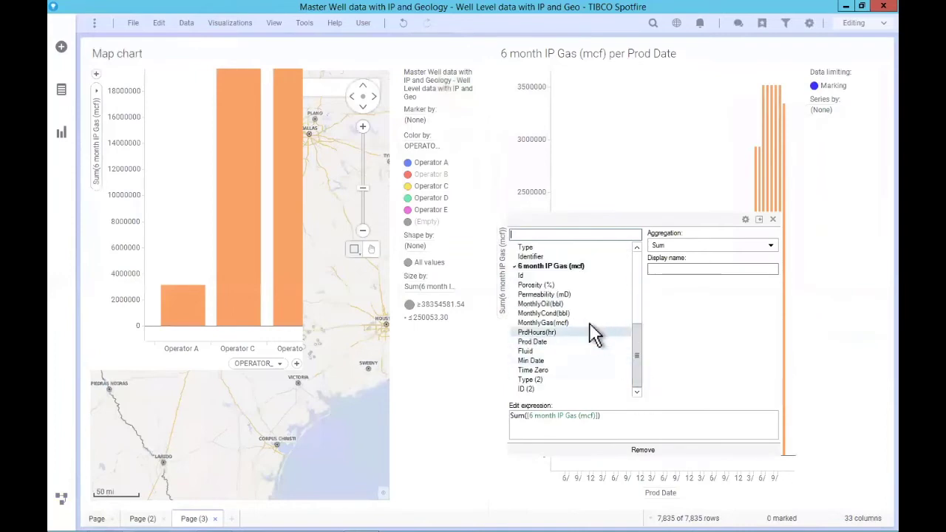
click(565, 303)
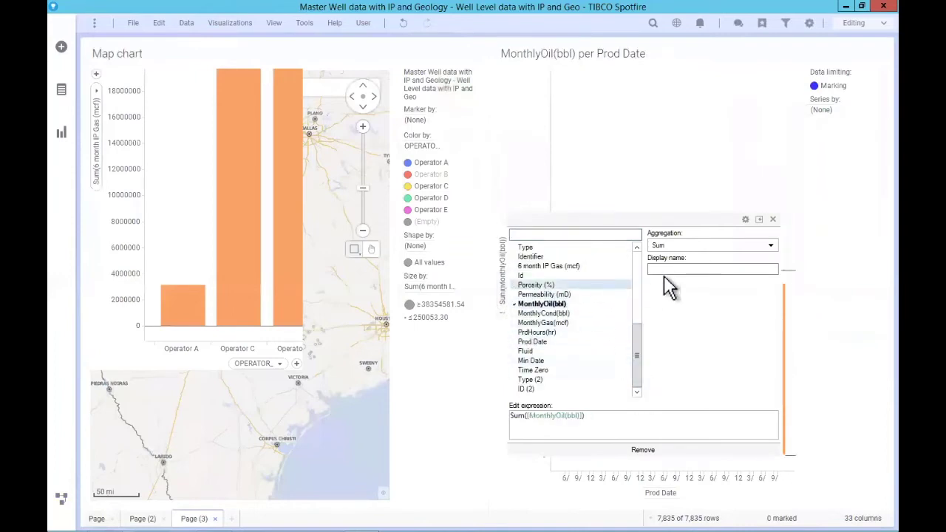
click(670, 270)
text(Mon)
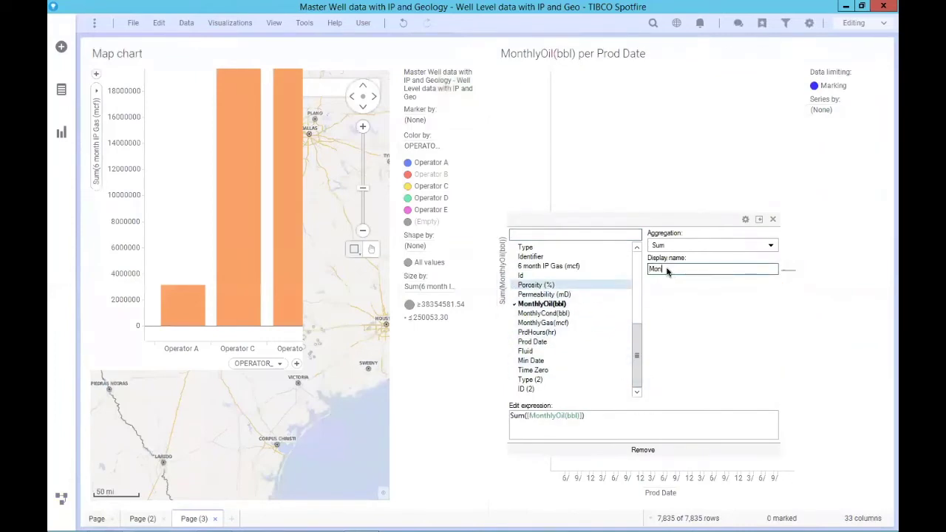
text(thly Oil)
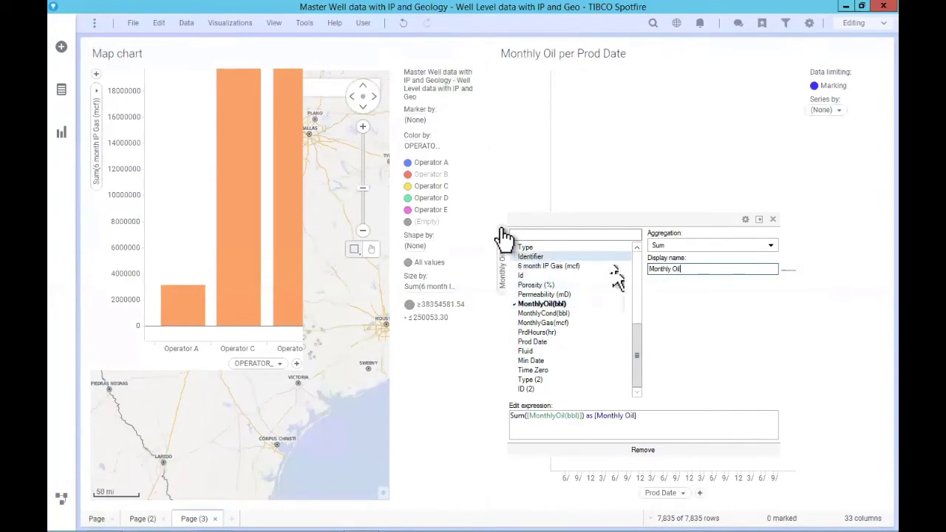
Add the sum of MonthlyCond(bbl) to the combination chart's value axis with the display name "Monthly Cond".
click(503, 231)
drag(638, 312, 637, 405)
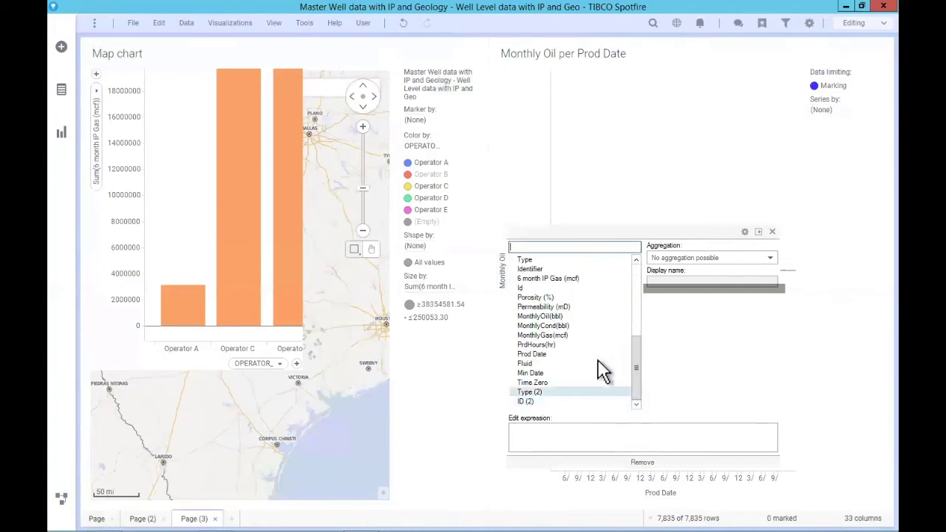
click(559, 325)
click(667, 282)
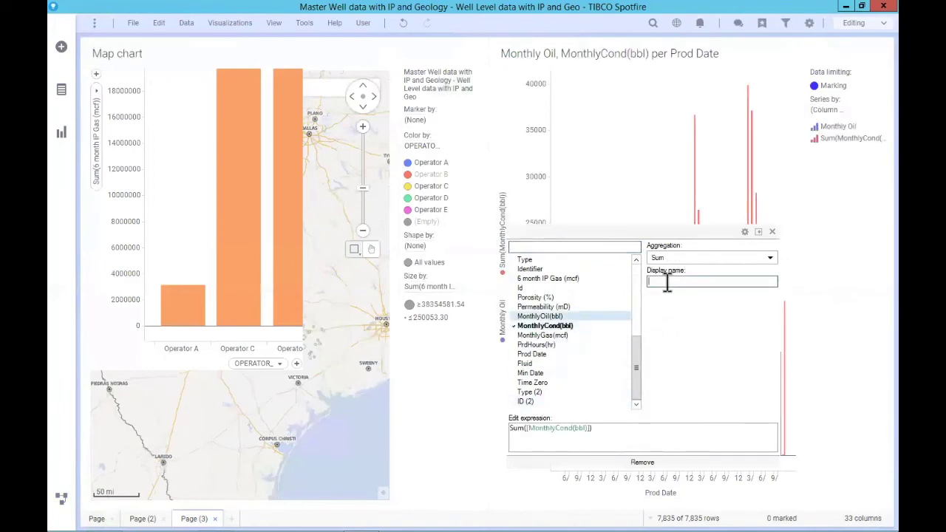
text(Monthly Cond)
click(506, 199)
Add the sum of MonthlyGas(mcf) to the combination chart's value axis with the display name "Monthly Gas".
click(503, 187)
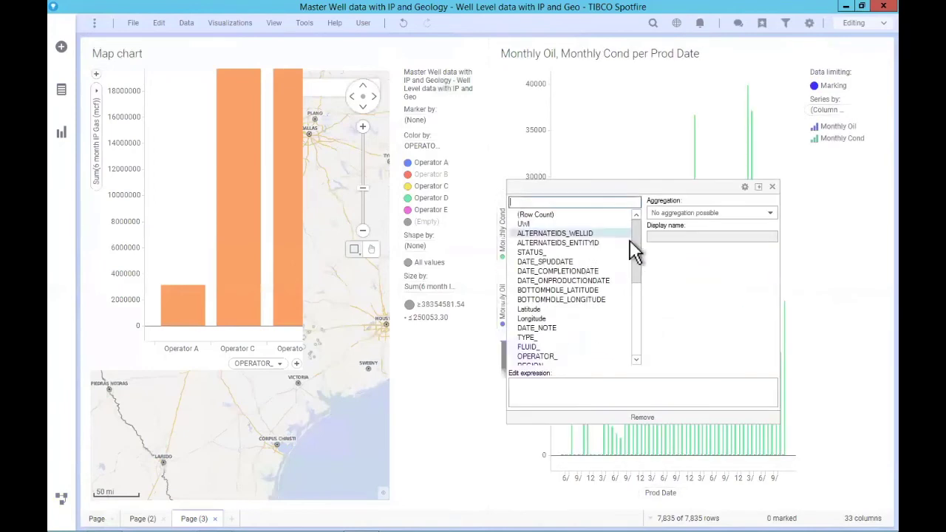
drag(636, 248, 651, 359)
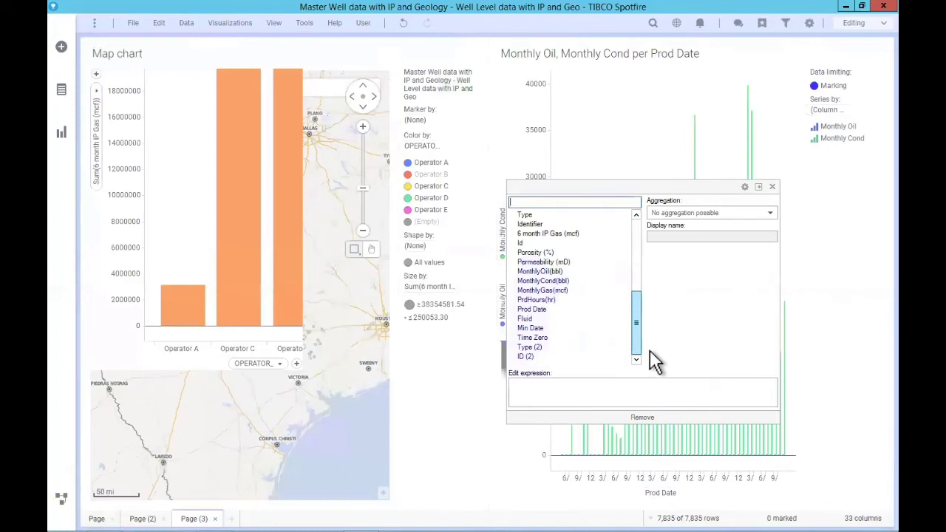
click(568, 291)
click(669, 237)
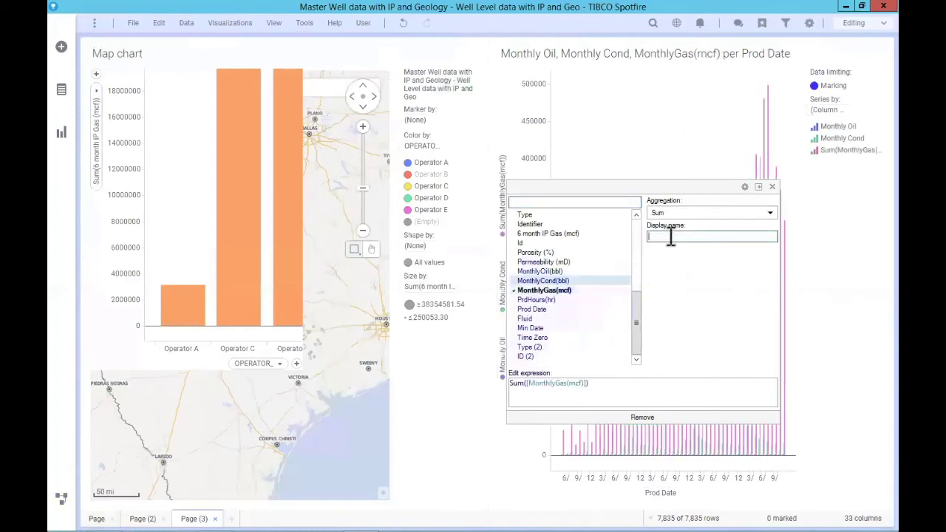
text(Monthly Gas)
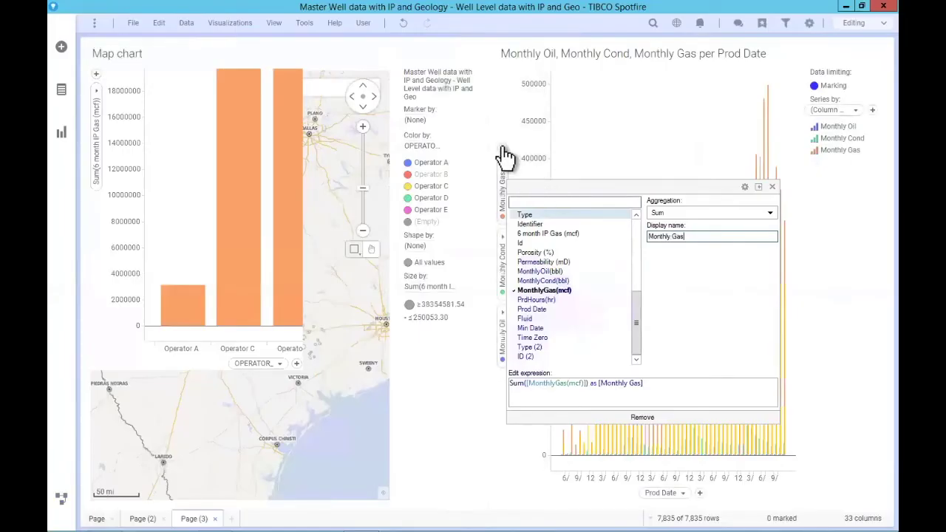
Add (Row Count) to the combination chart's value axis with the display name "# Wells".
click(503, 150)
click(538, 178)
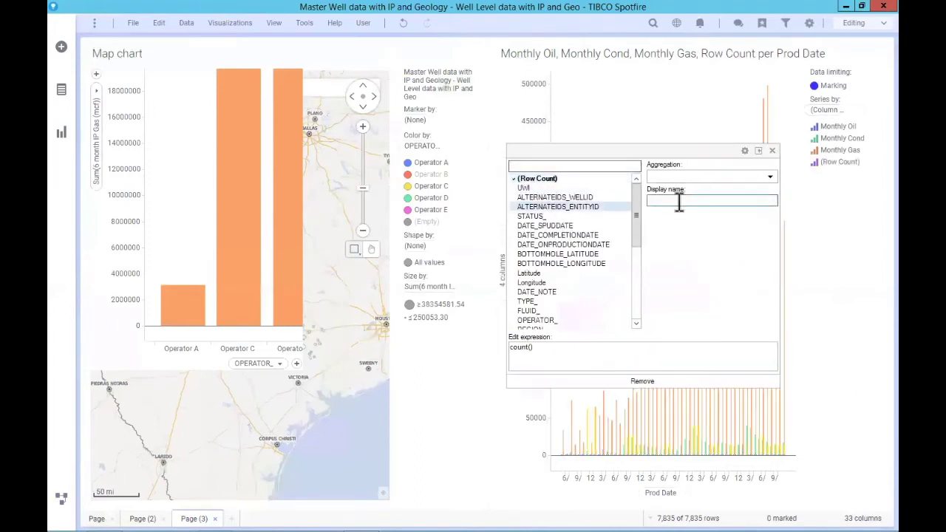
click(679, 201)
text(# Wells)
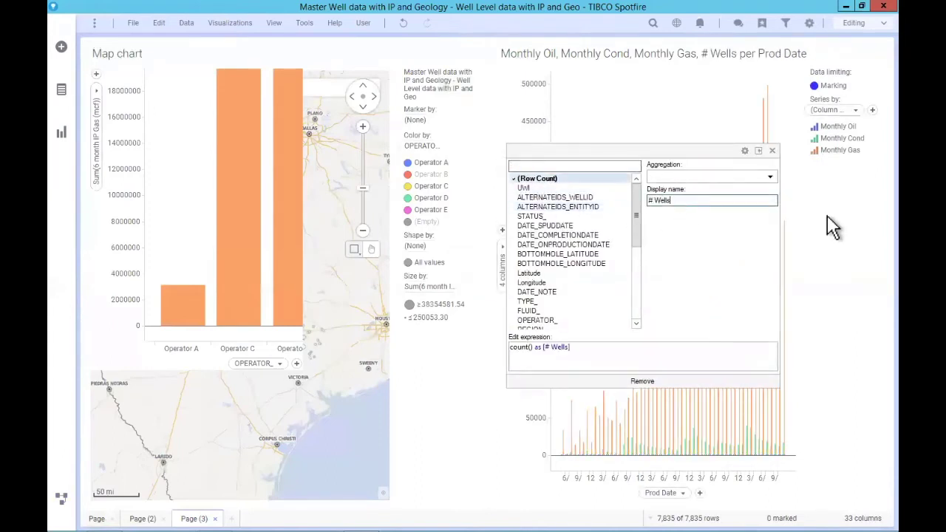
click(828, 219)
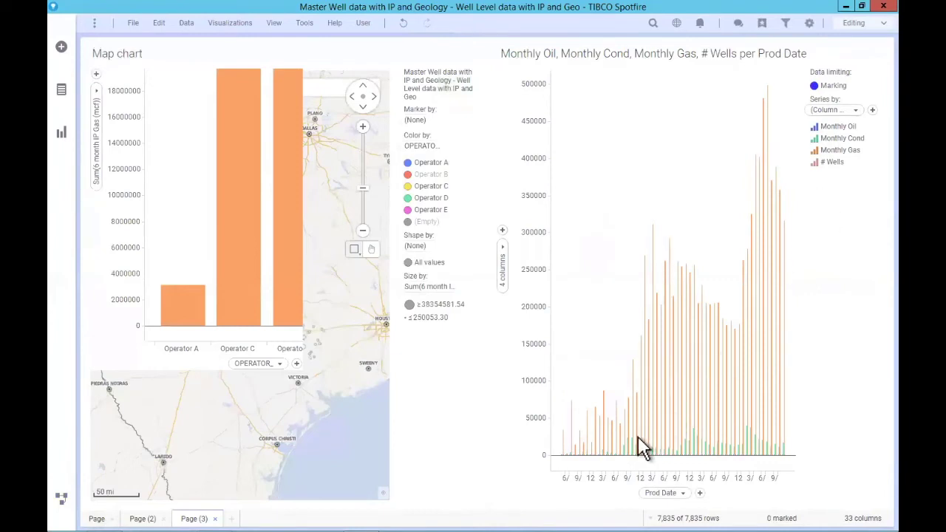
Give the combination chart's value axis multiple scales and widen the plot area by narrowing the legend.
right_click(546, 381)
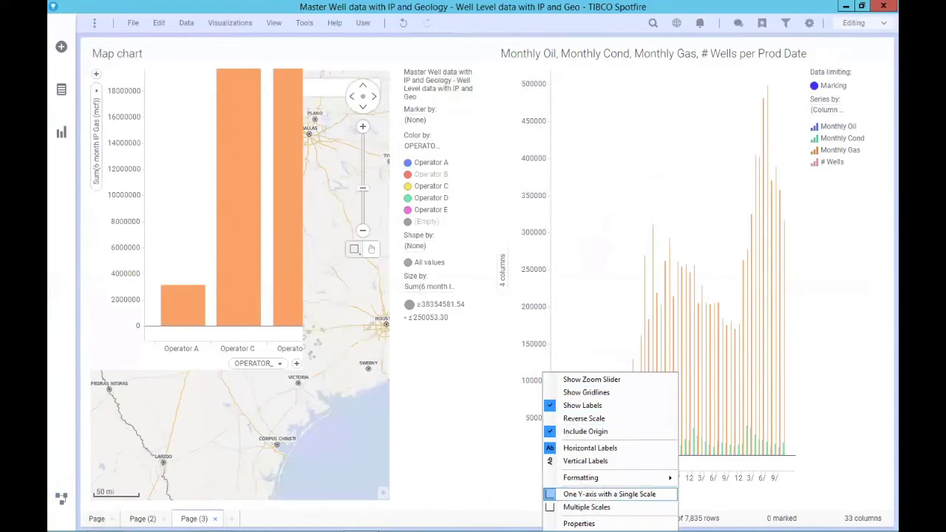
click(584, 507)
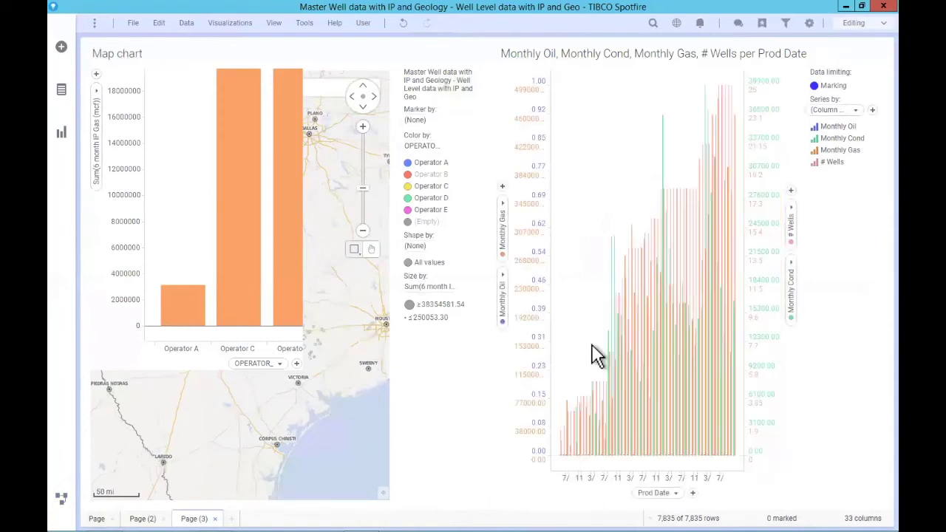
drag(745, 234, 811, 189)
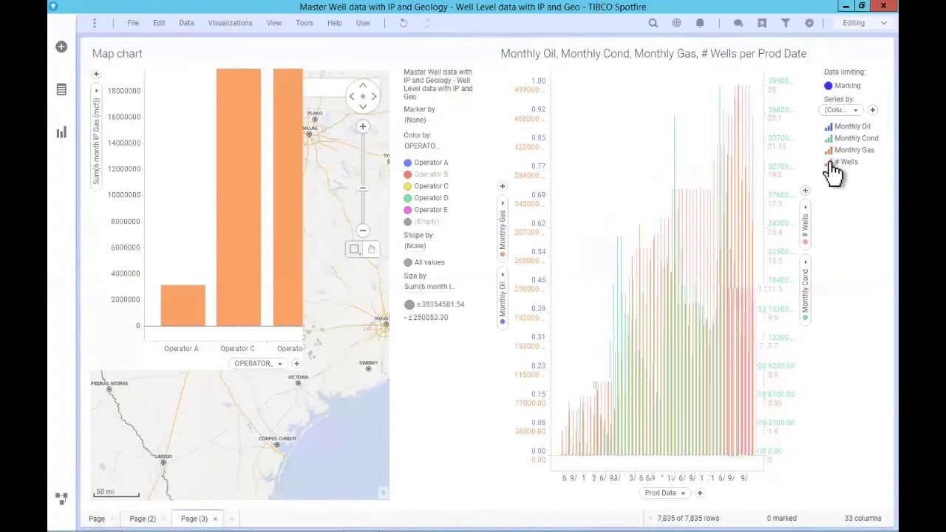
Show the # Wells series as a line and color it bright green.
click(830, 162)
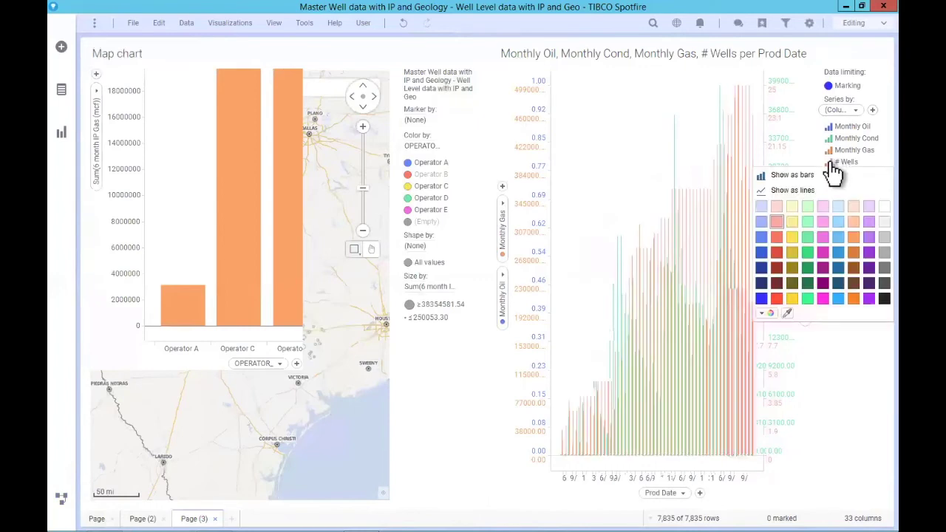
click(796, 190)
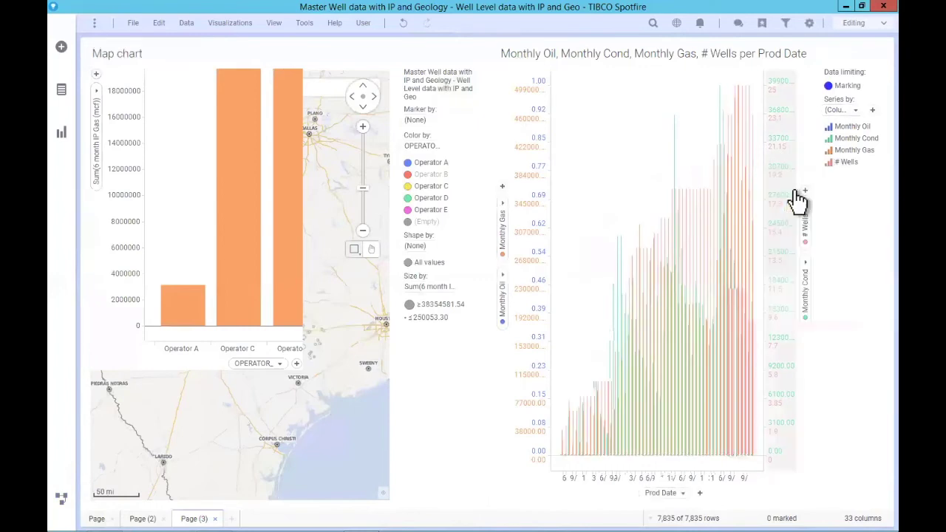
click(829, 164)
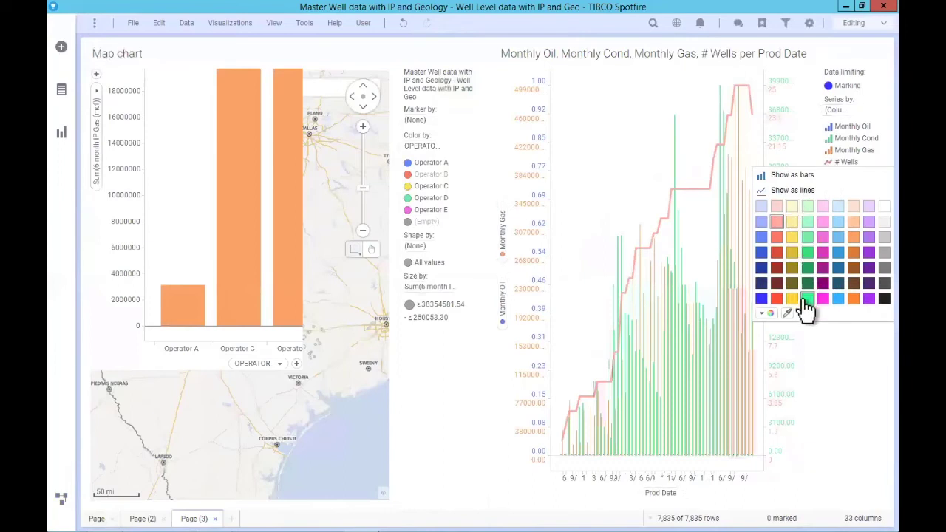
click(807, 298)
Color the Monthly Cond bars red and the Monthly Gas bars purple.
click(830, 139)
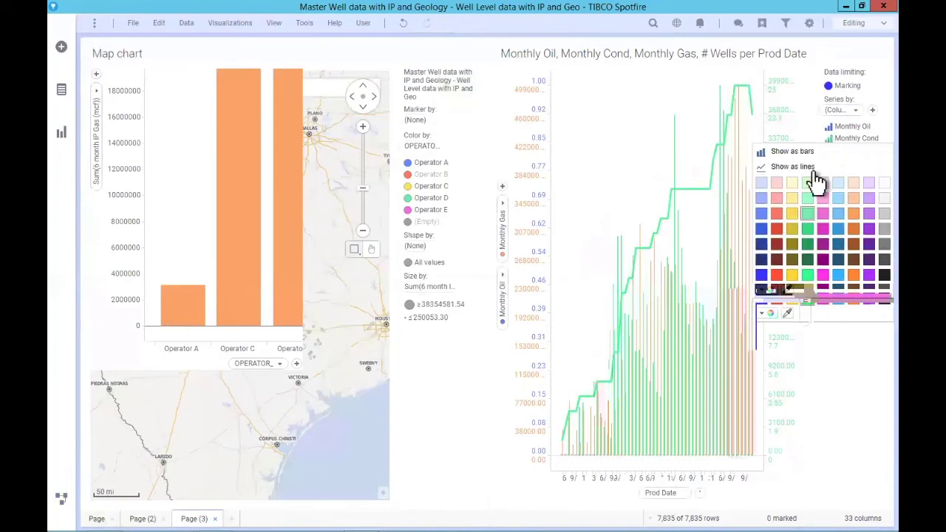
click(778, 229)
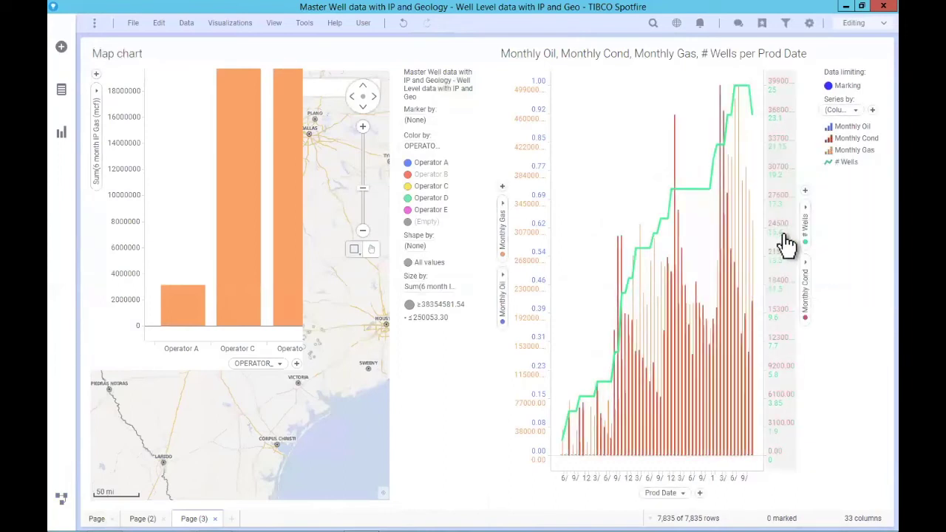
click(830, 152)
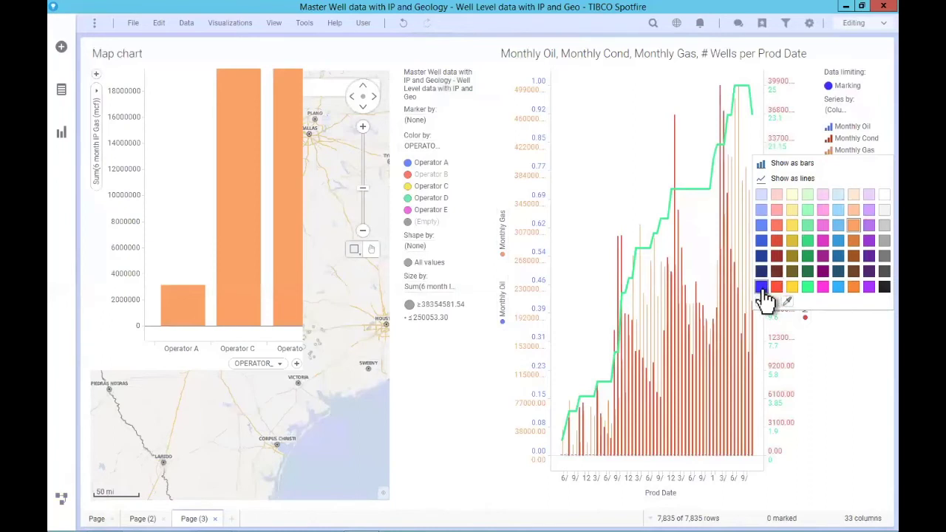
click(868, 240)
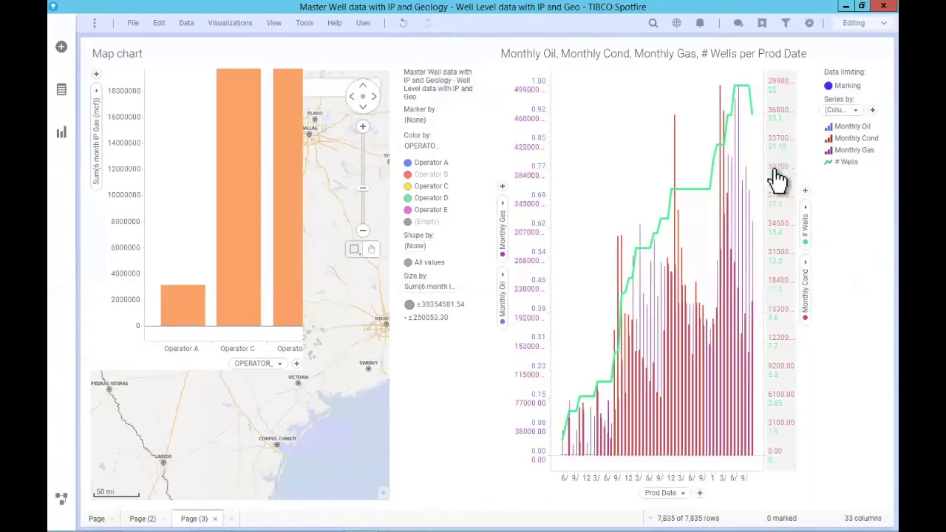
Mark the middle of the northern well cluster, the southeastern cluster, and finally the northern cluster's western wells on the map.
drag(243, 222, 202, 230)
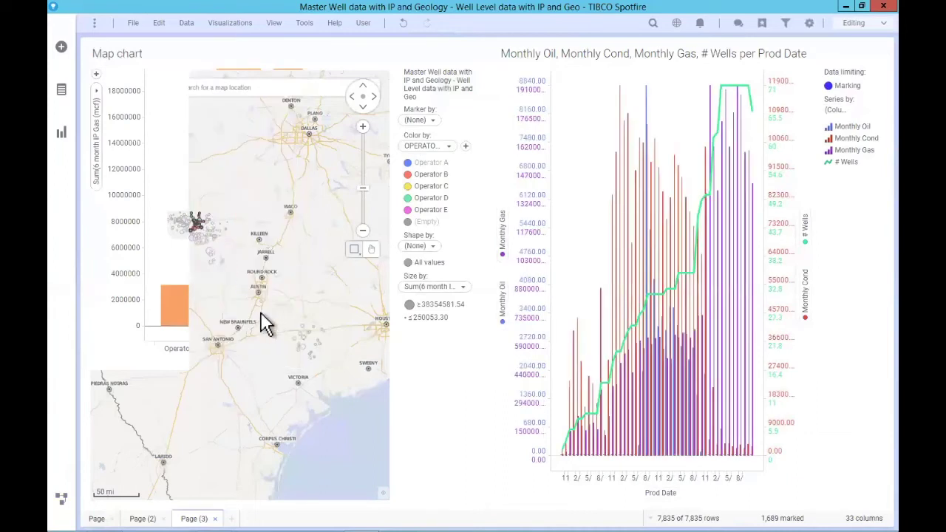
drag(293, 323, 324, 356)
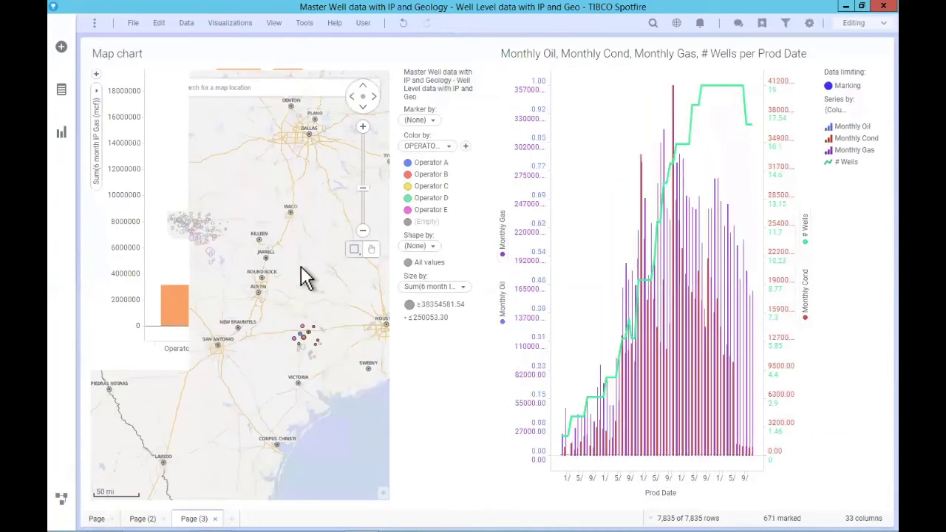
click(180, 233)
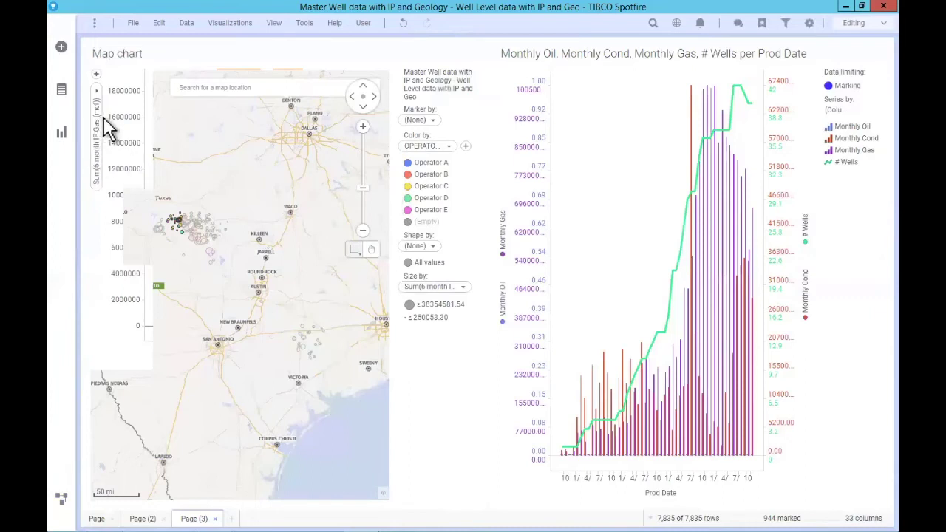
Open the list of data source connectors and show the connection options for Microsoft SQL Server.
click(64, 51)
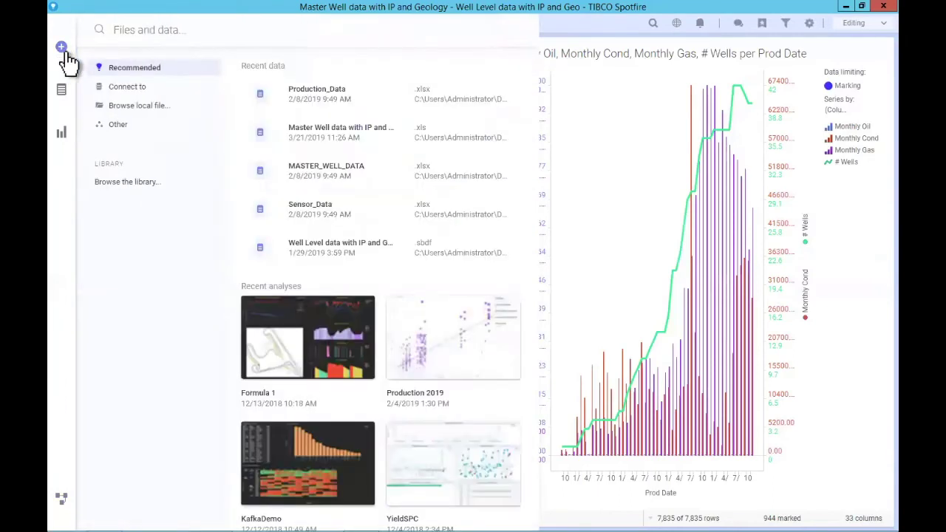
click(133, 89)
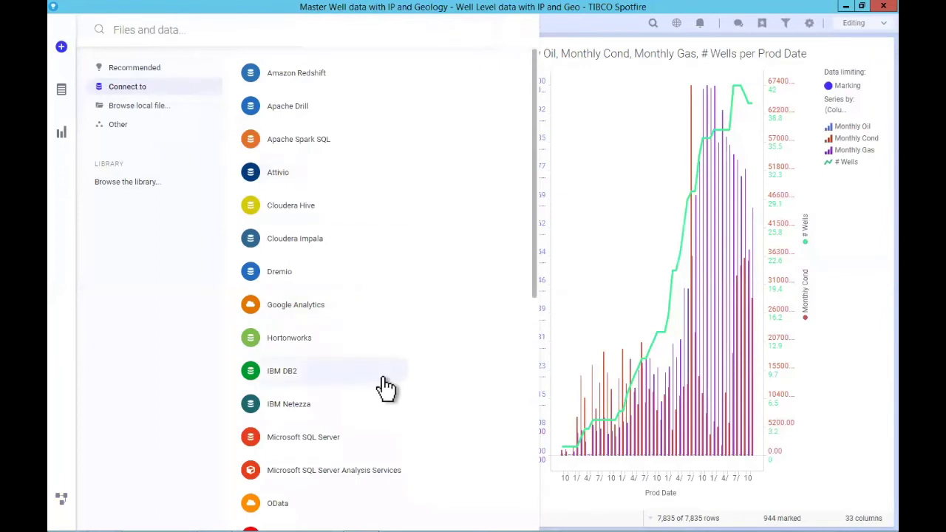
click(310, 444)
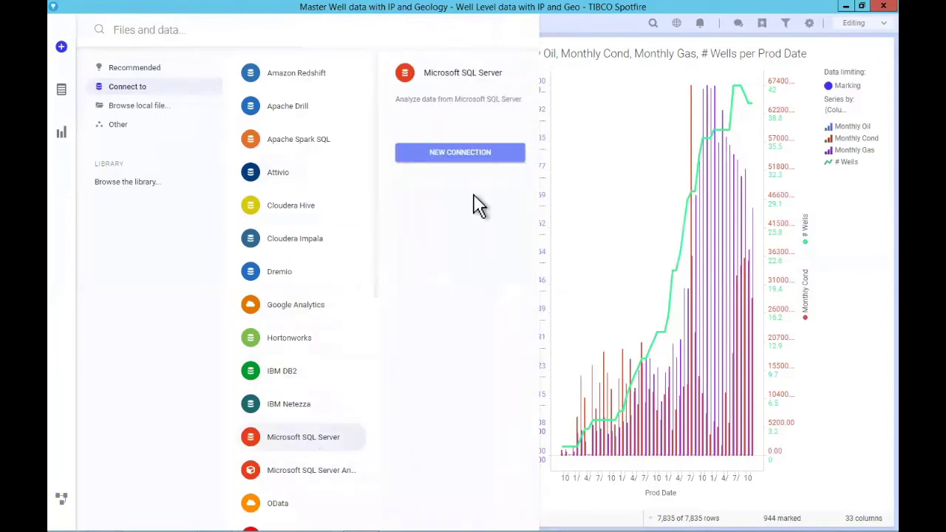
Connect to the spotfire_server database on localhost with SQL Server authentication, entering the username and account password.
click(453, 154)
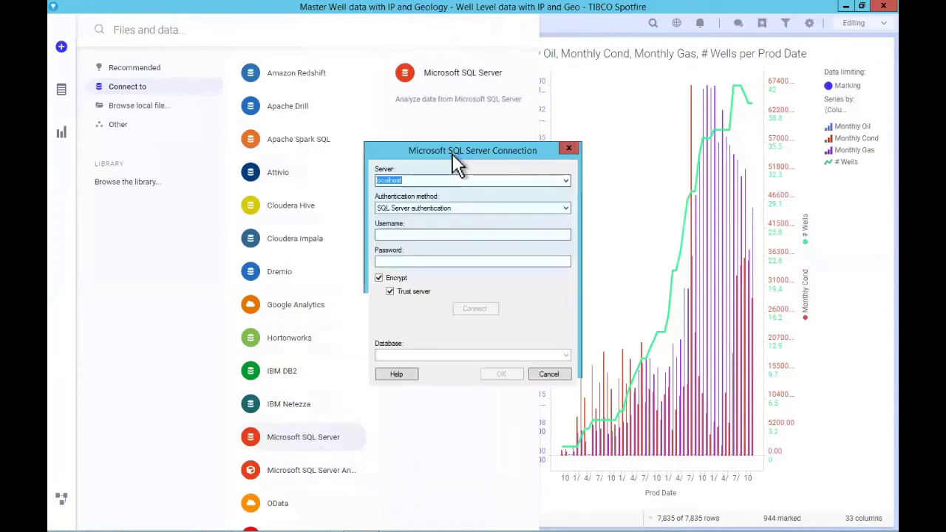
click(428, 234)
text(sfadmin)
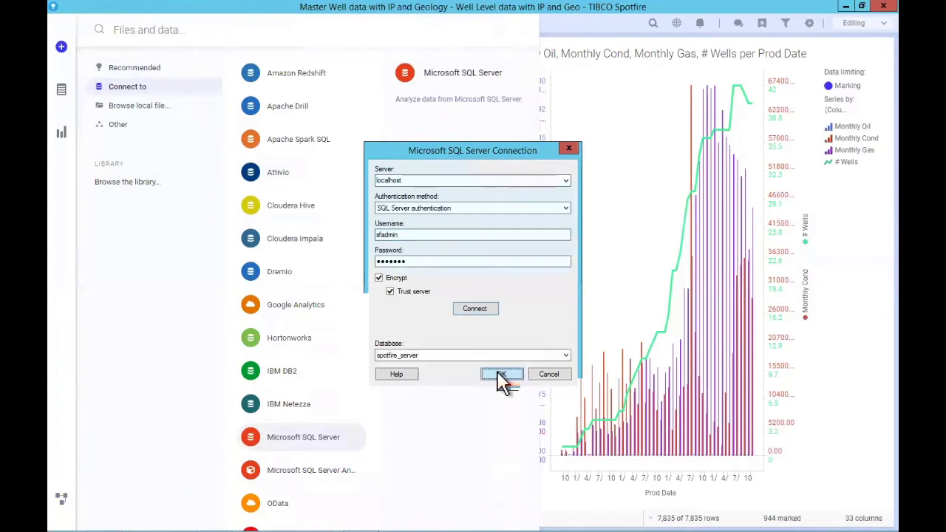
click(500, 374)
Add the FIELD SENSOR DATA table with all its columns to the views in the connection.
click(266, 268)
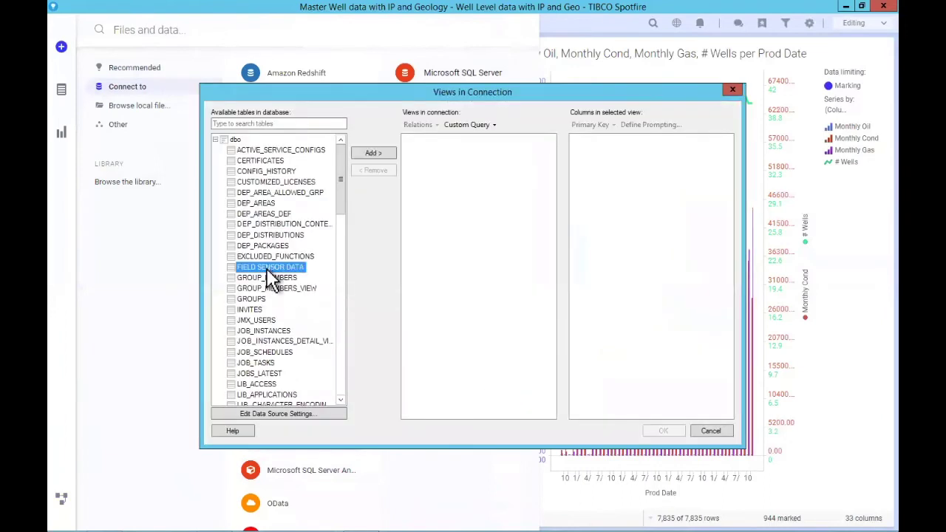
click(376, 155)
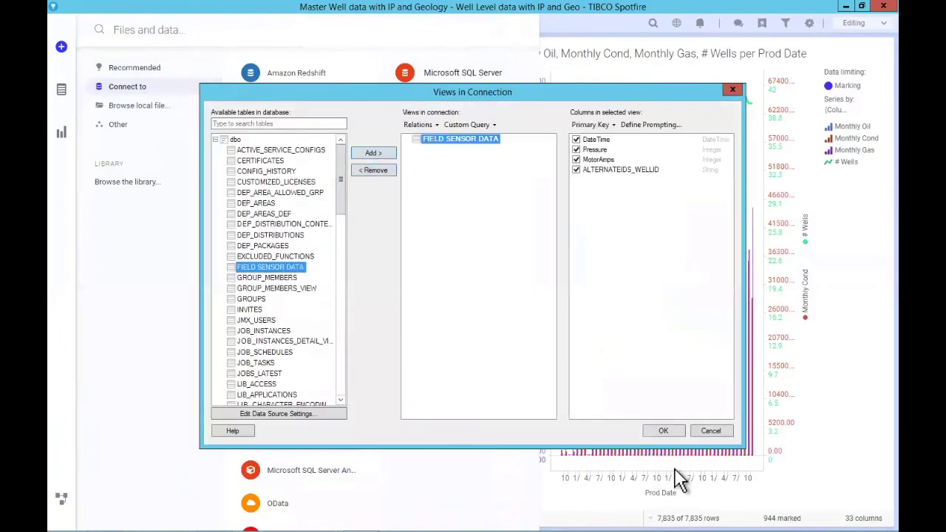
click(670, 432)
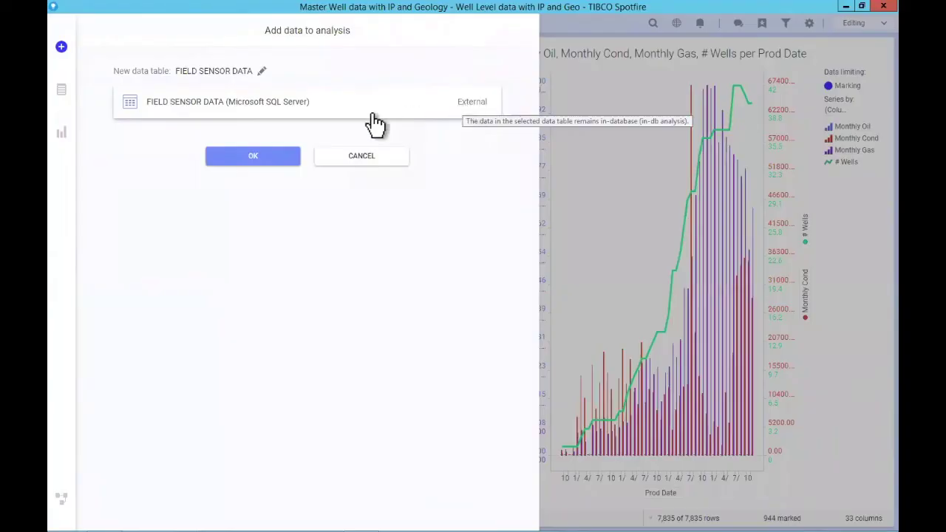
Add FIELD SENSOR DATA to the analysis as a new data table, with its load method set to Import.
click(469, 112)
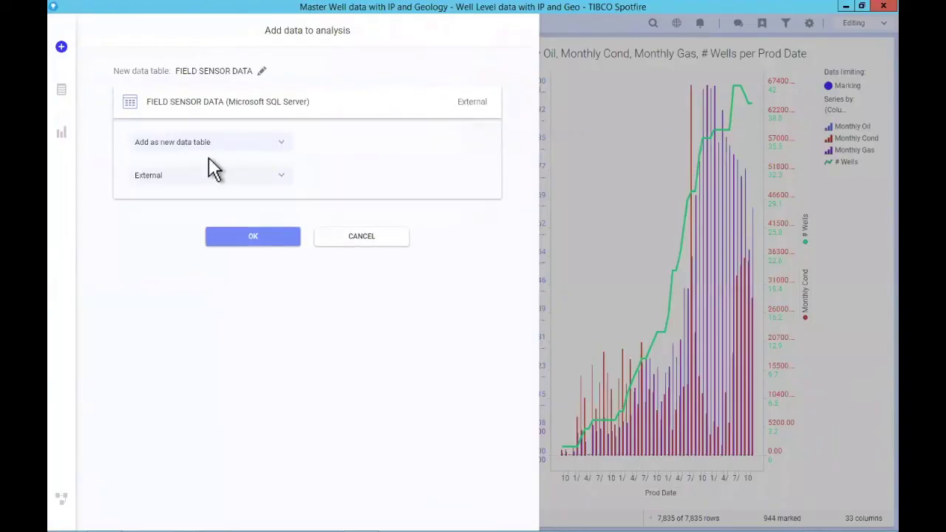
click(189, 177)
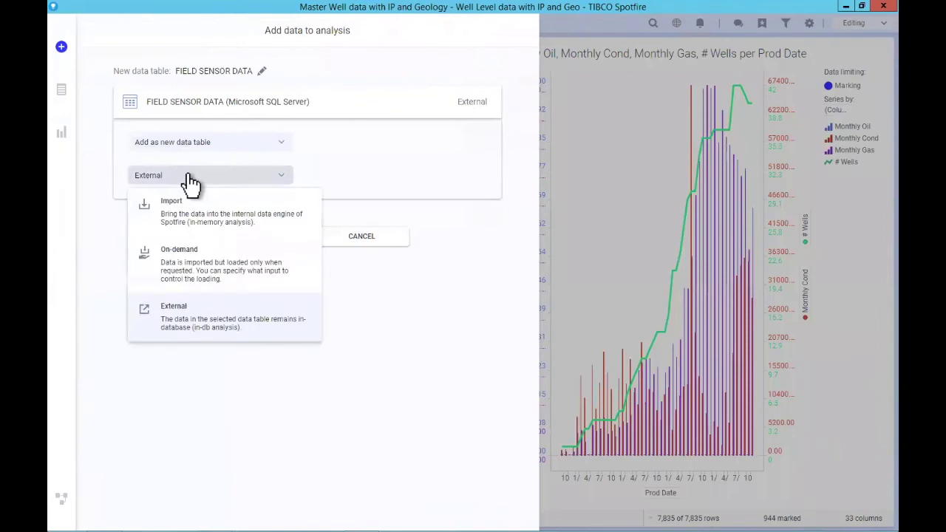
click(194, 221)
click(248, 147)
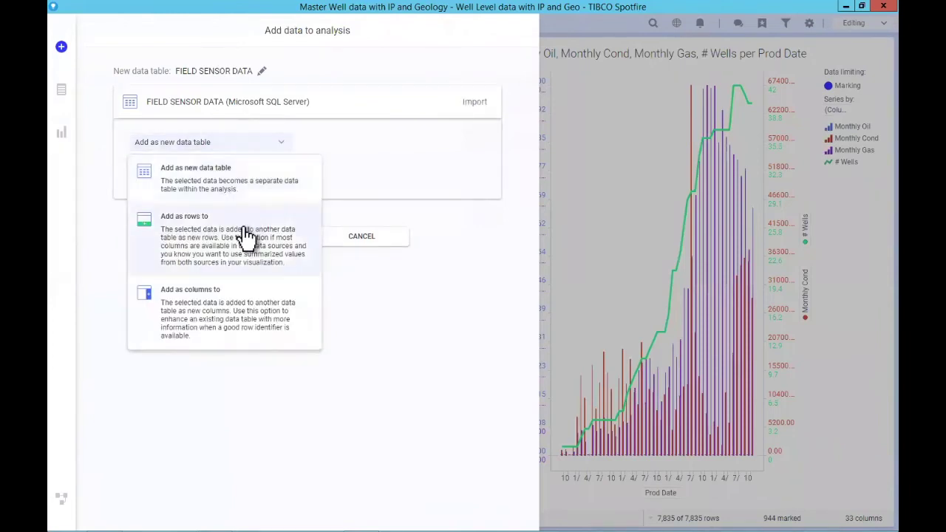
click(185, 194)
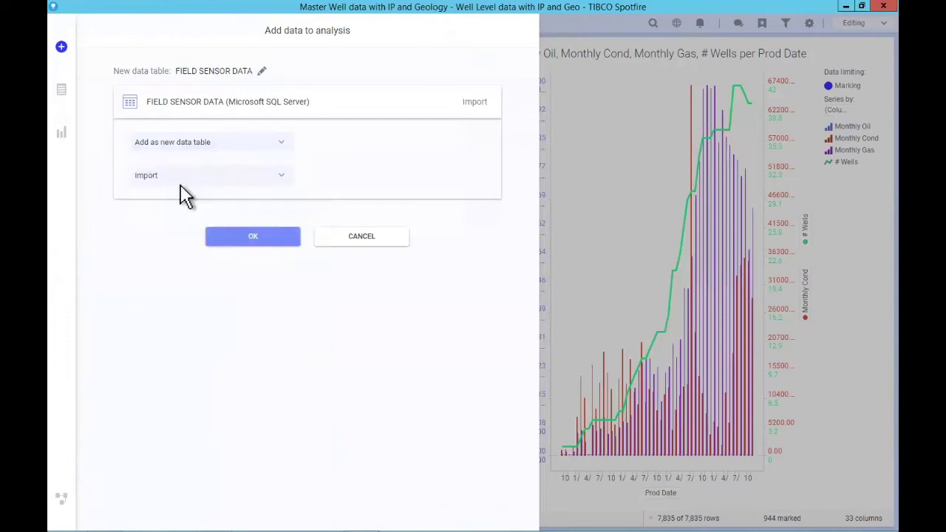
click(259, 238)
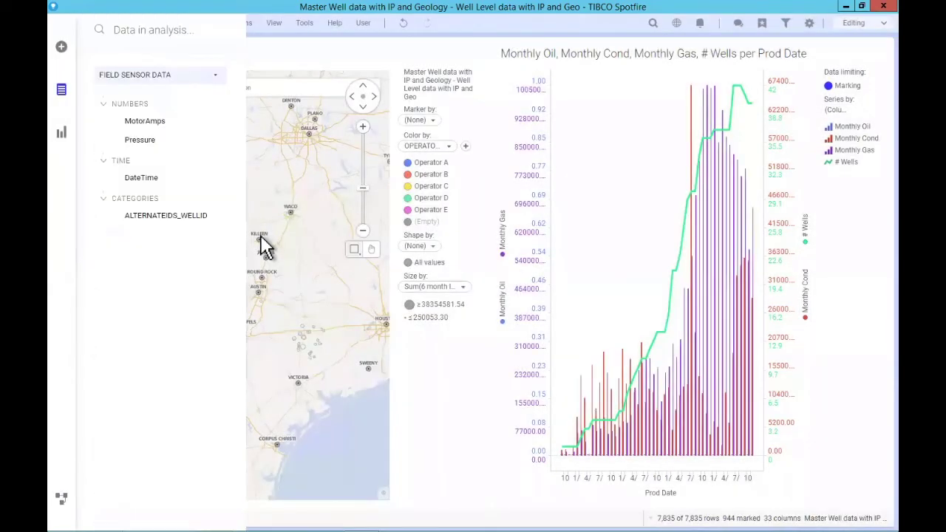
Link FIELD SENSOR DATA to the master well data table through the recommended match for ALTERNATEIDS_WELLID.
click(137, 222)
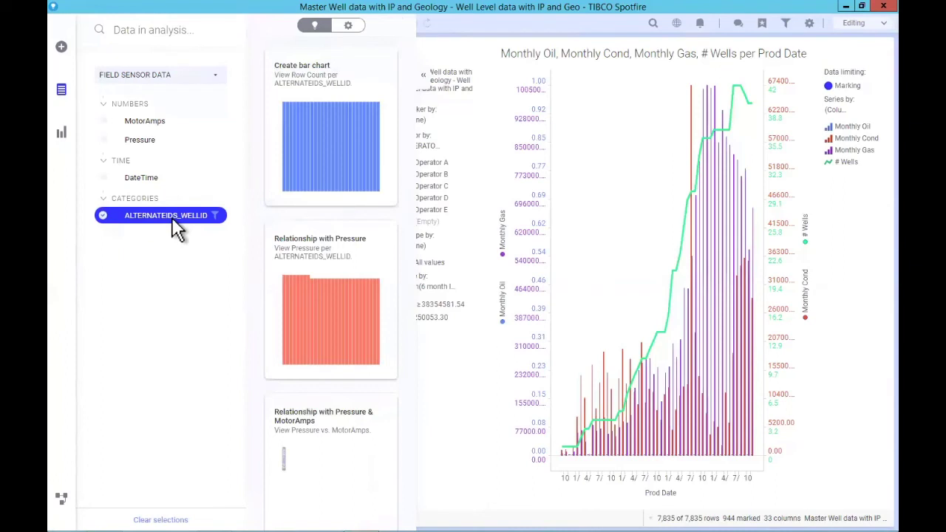
scroll(416, 195, down, 1)
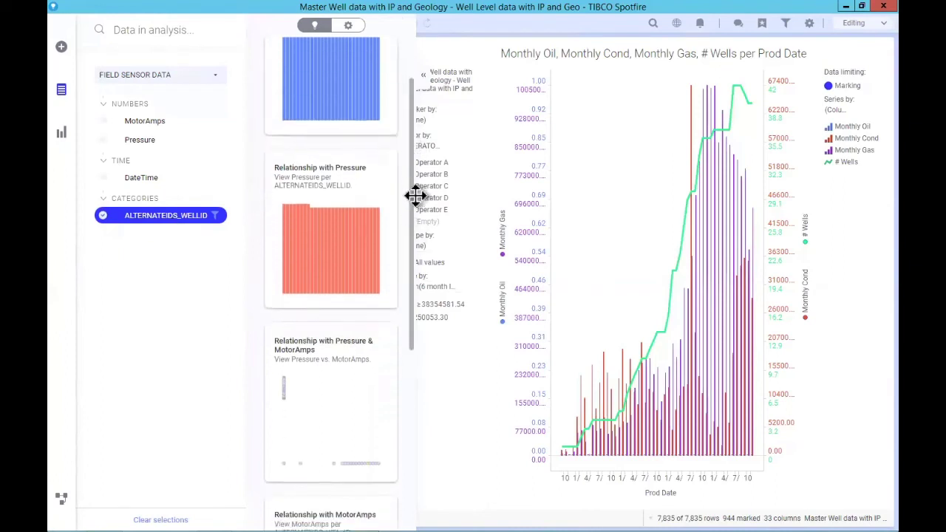
drag(415, 195, 418, 371)
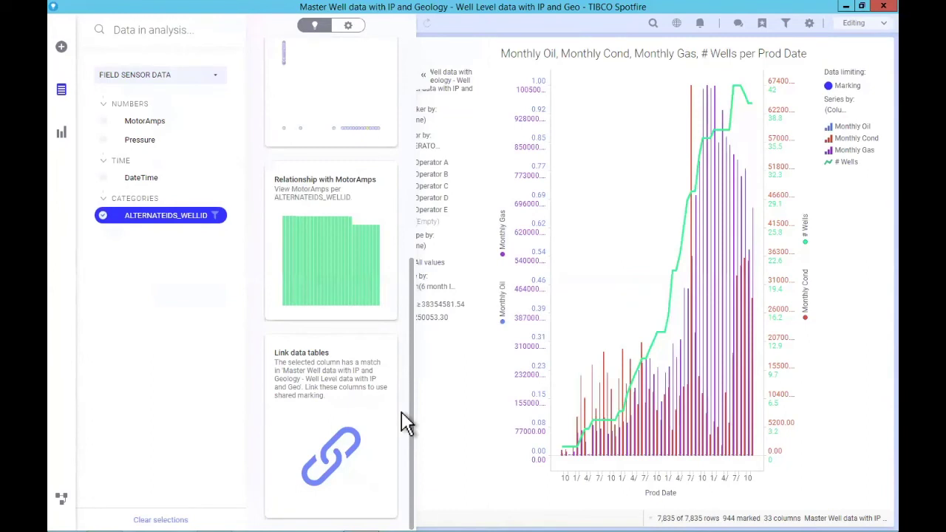
mouse_move(387, 421)
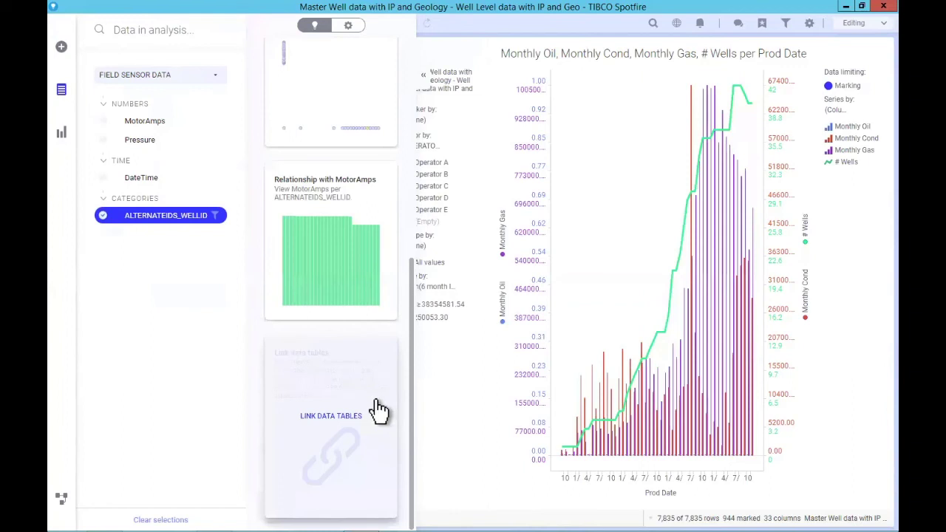
click(377, 413)
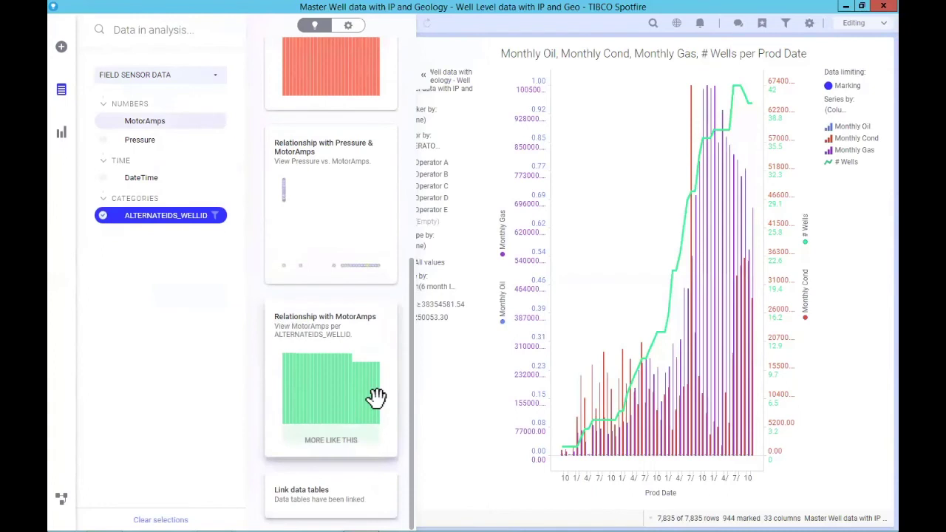
click(453, 396)
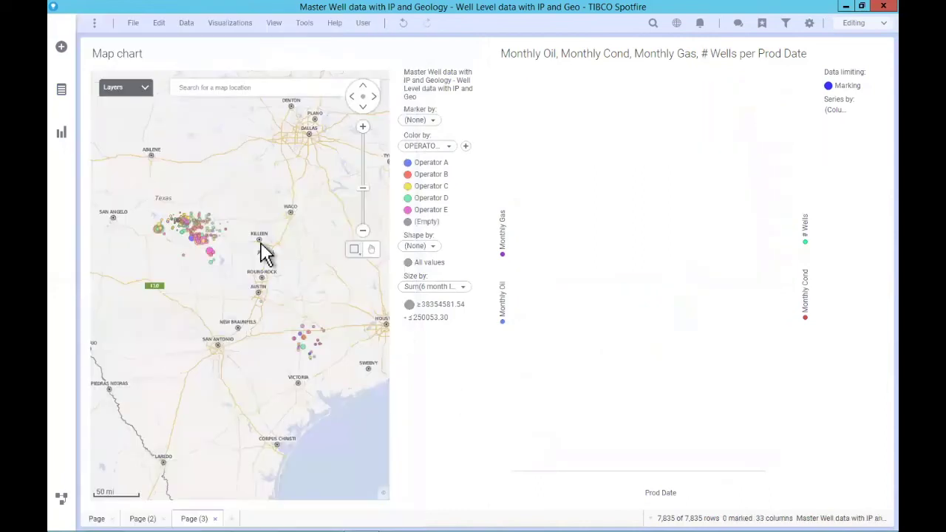
Mark the northern cluster's eastern wells on the map and create a details line chart based on FIELD SENSOR DATA.
drag(204, 214, 222, 245)
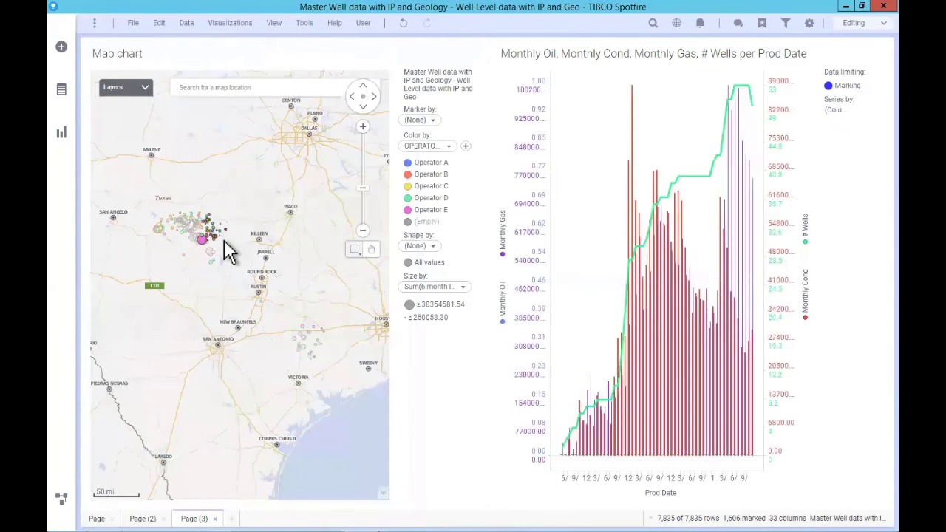
right_click(209, 228)
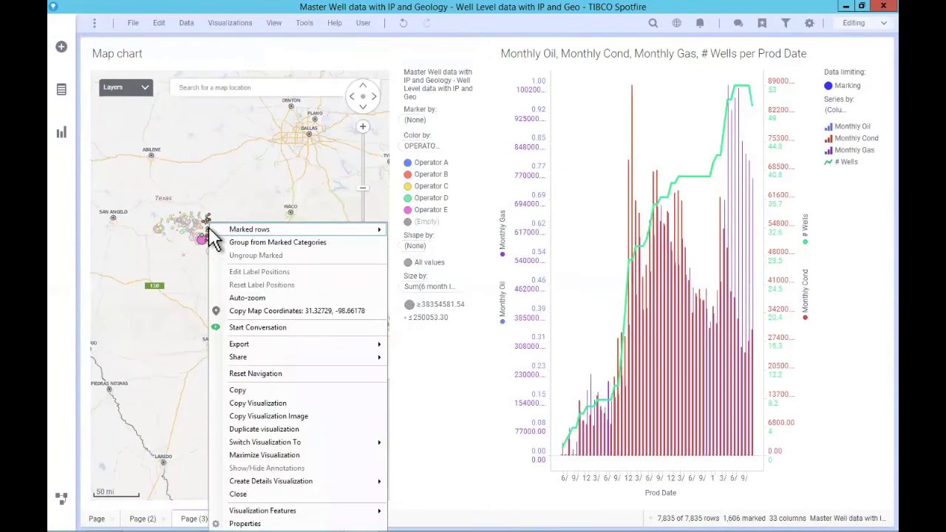
mouse_move(296, 491)
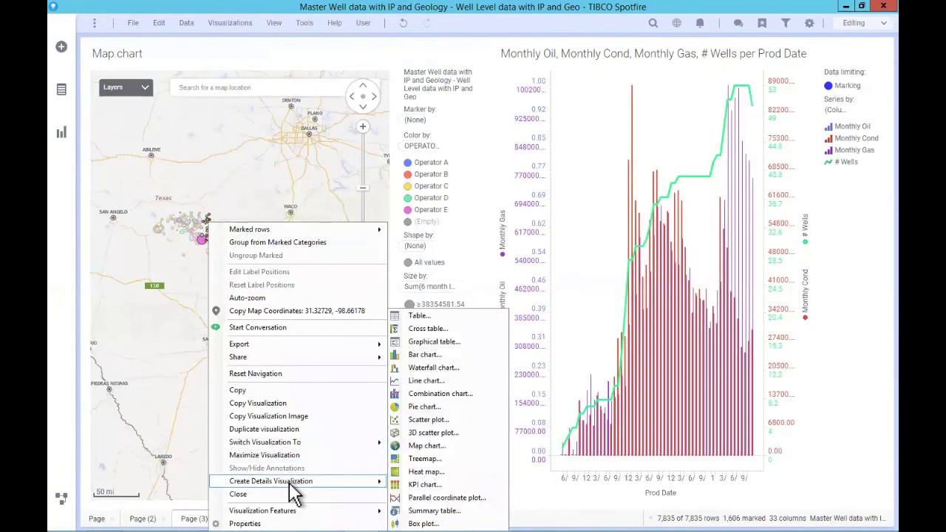
click(435, 383)
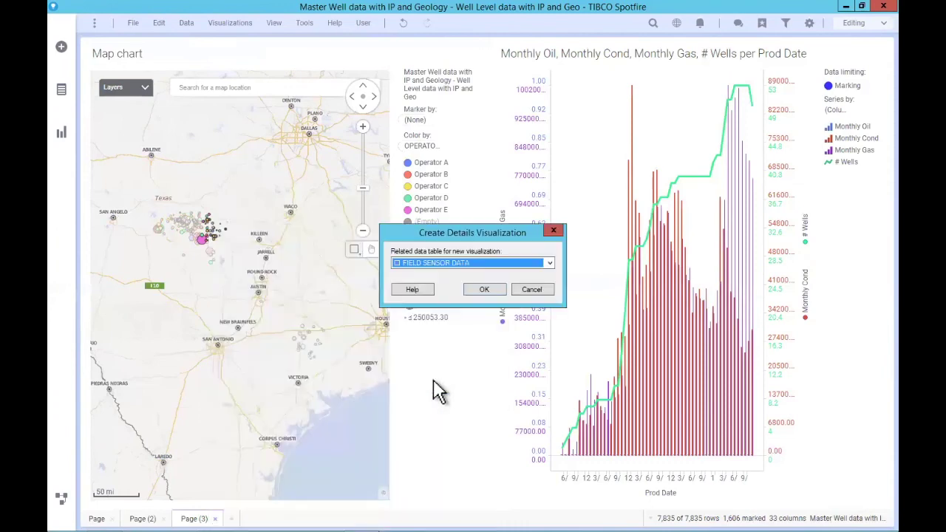
click(485, 290)
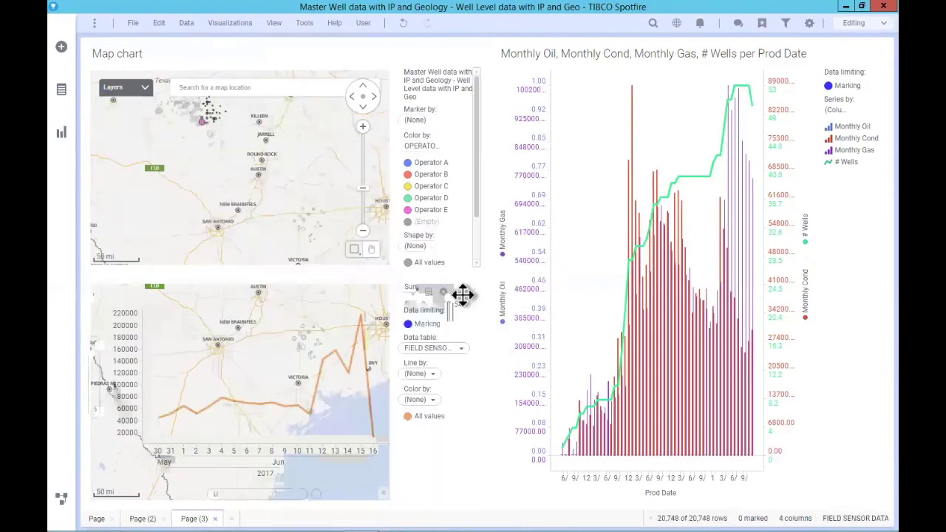
Place the Pressure line chart beneath the monthly production chart and trellis it by ALTERNATEIDS_WELLID.
drag(462, 294, 739, 405)
click(62, 89)
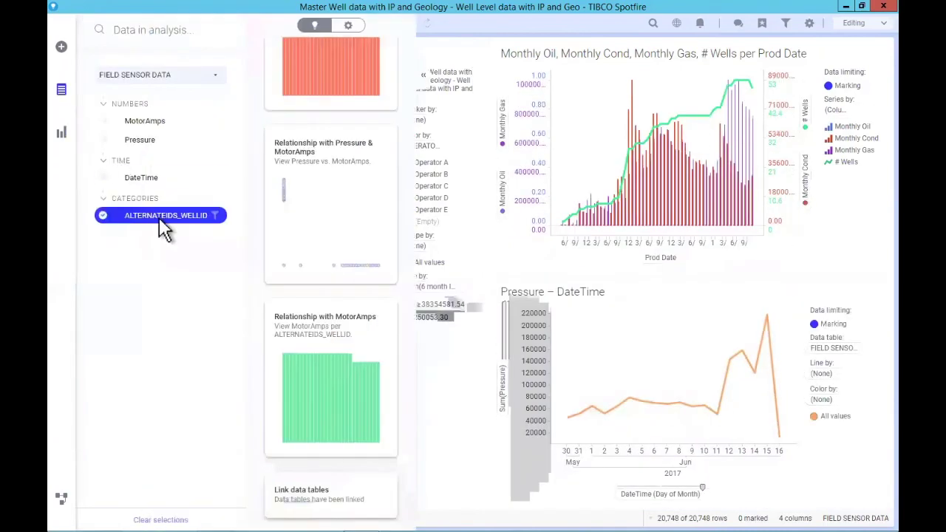
drag(158, 222, 732, 404)
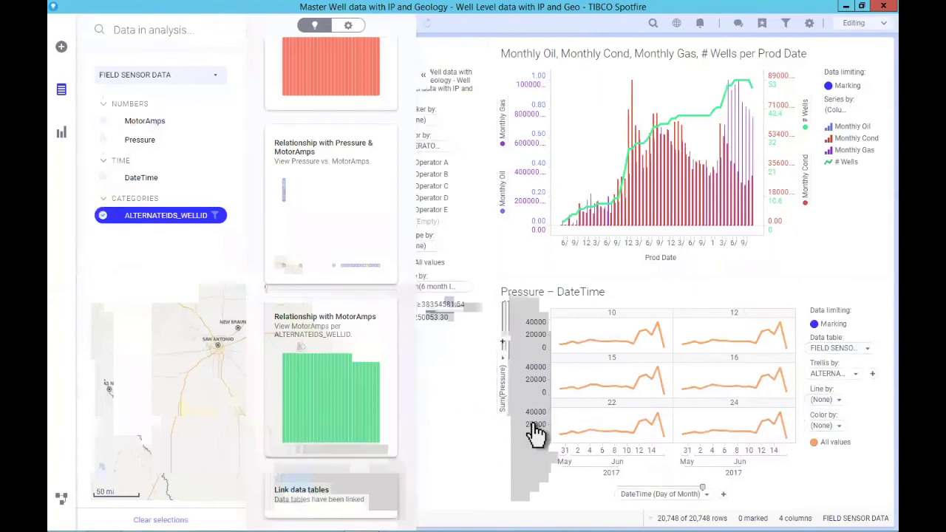
Set the display name of the line chart's Sum(Pressure) y-axis column to Pressure.
click(503, 381)
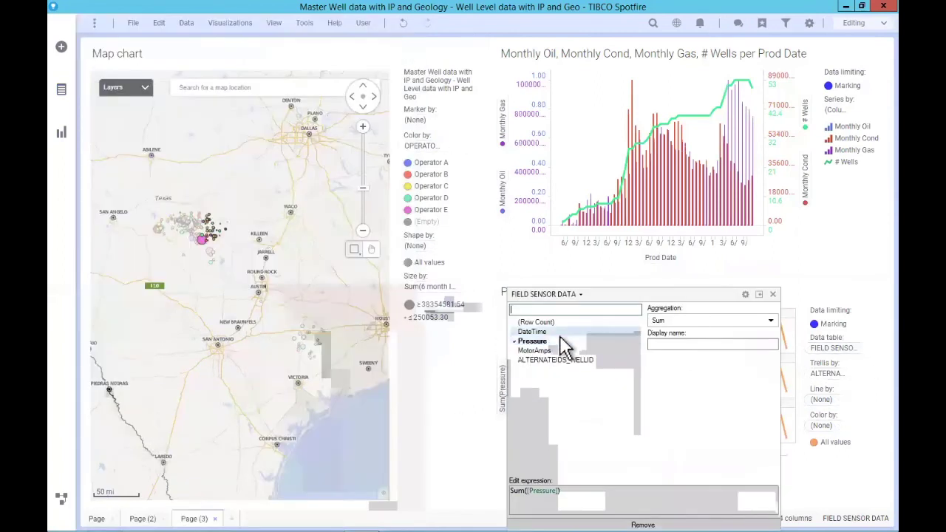
click(669, 345)
text(Pressure)
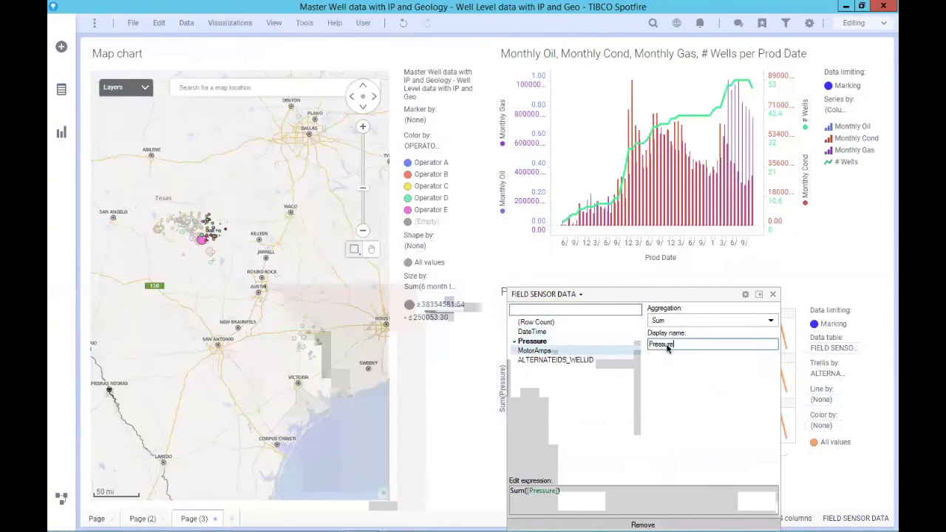
key(Return)
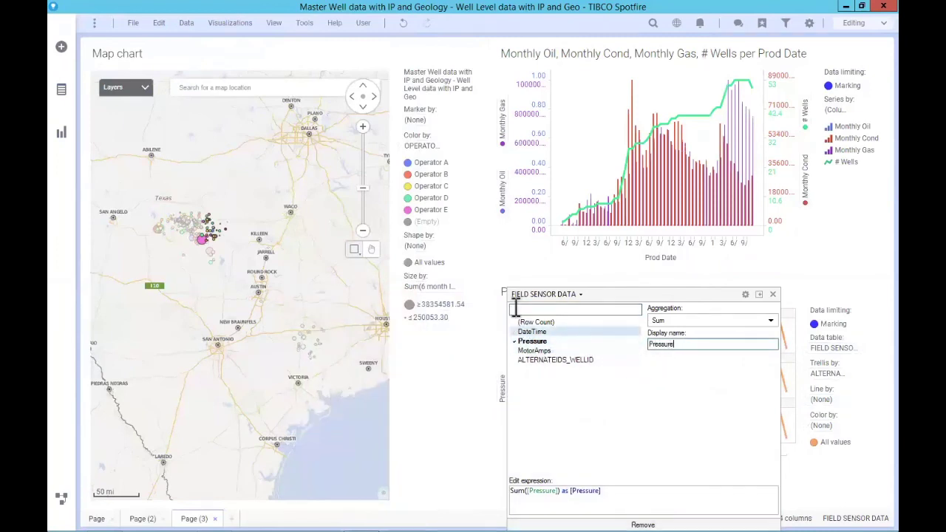
Add the sum of MotorAmps to the line chart's y-axis with the display name Amps, and color its line red.
click(547, 351)
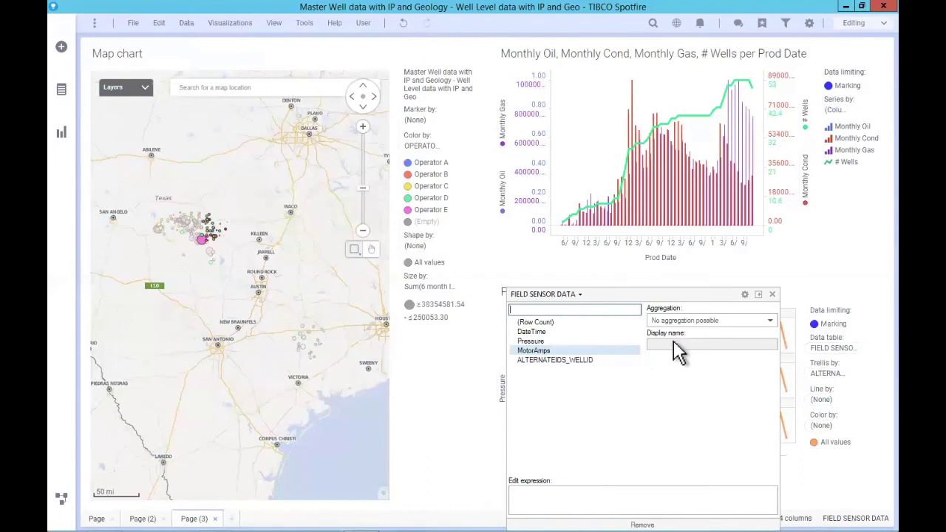
click(555, 352)
click(676, 344)
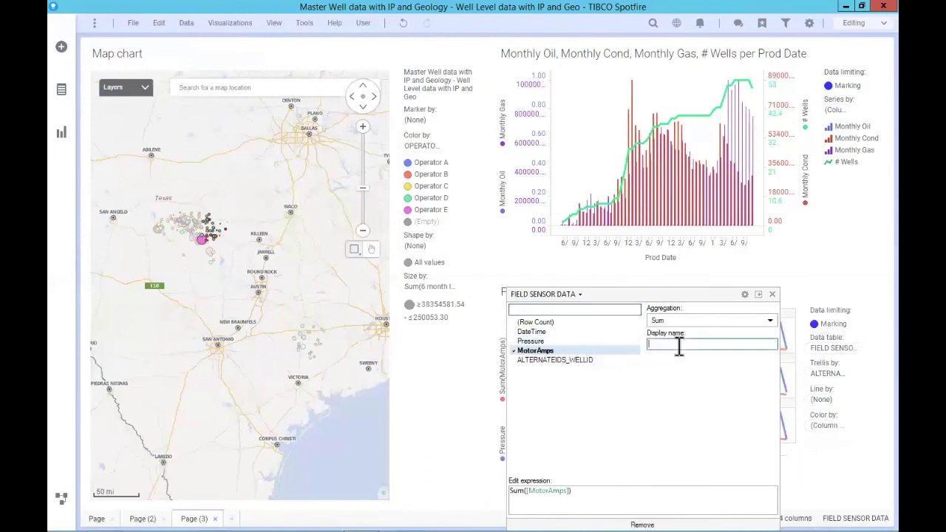
text(Amps)
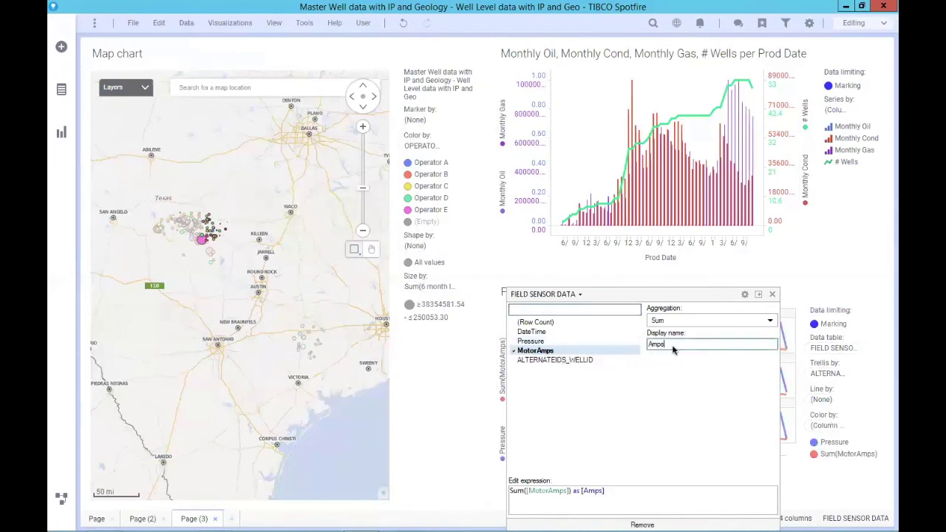
click(539, 275)
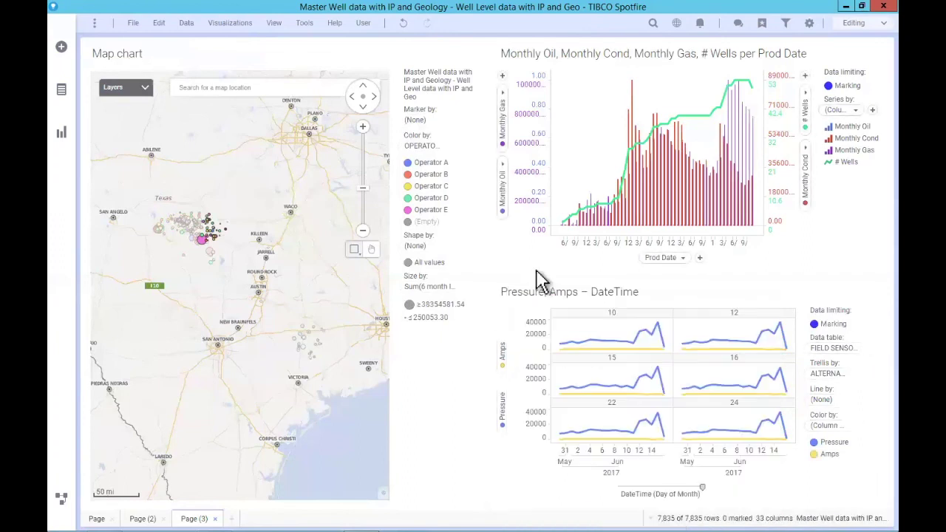
click(817, 455)
click(777, 466)
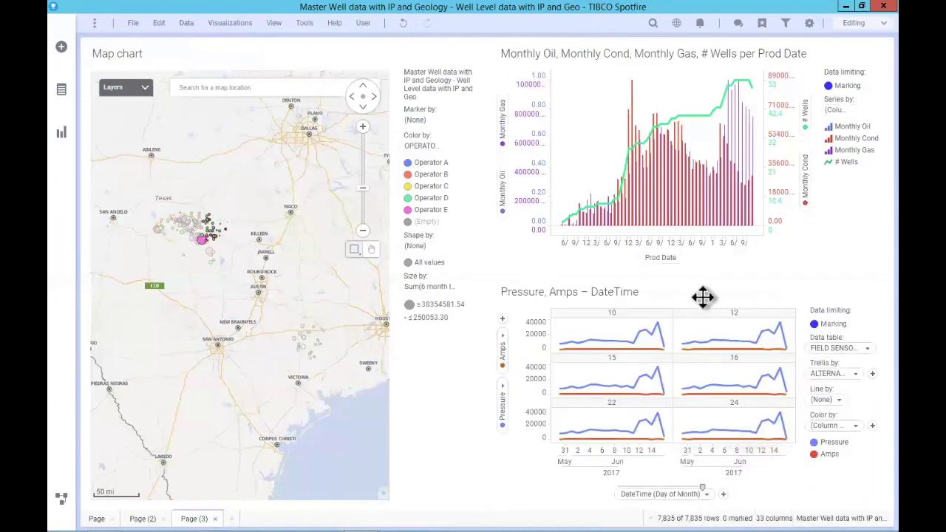
Give the Pressure and Amps line chart multiple y-axis scales, with individual scaling for each color.
right_click(684, 374)
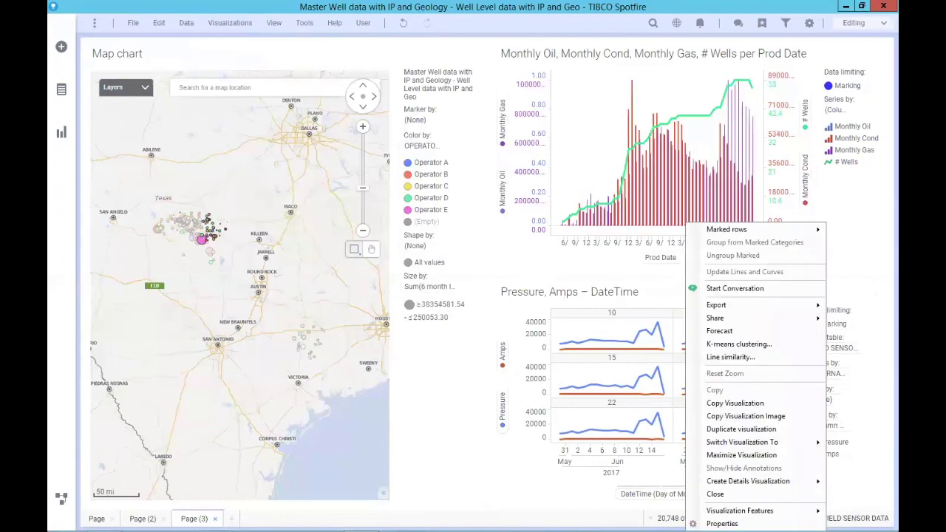
click(722, 524)
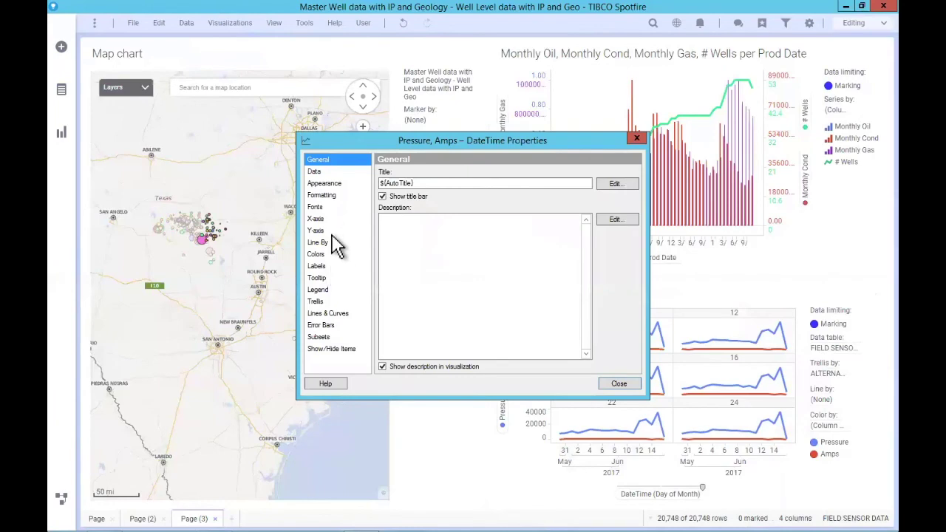
click(334, 231)
click(420, 220)
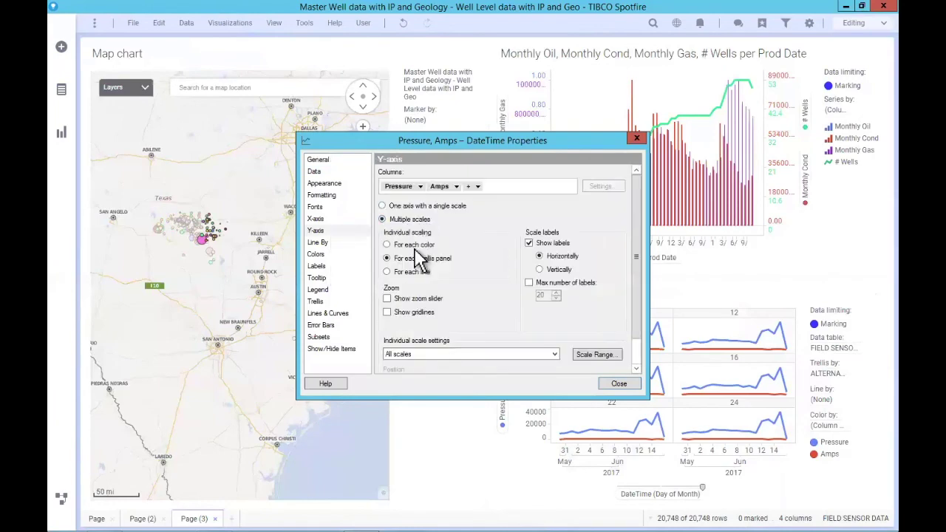
click(619, 384)
Mark the northern cluster's western wells, its eastern wells, the southeastern cluster, and finally the western wells again on the map.
drag(170, 208, 194, 228)
drag(191, 216, 226, 245)
drag(293, 323, 323, 351)
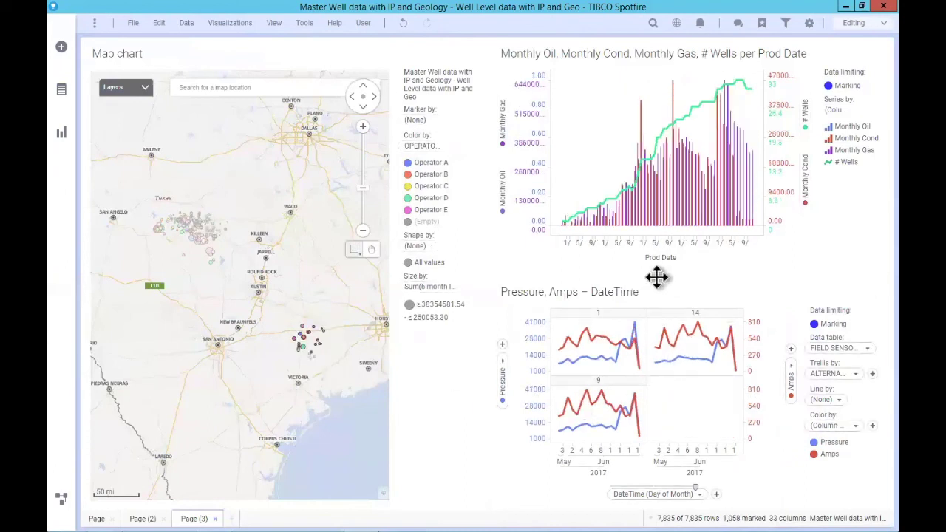
drag(152, 212, 182, 259)
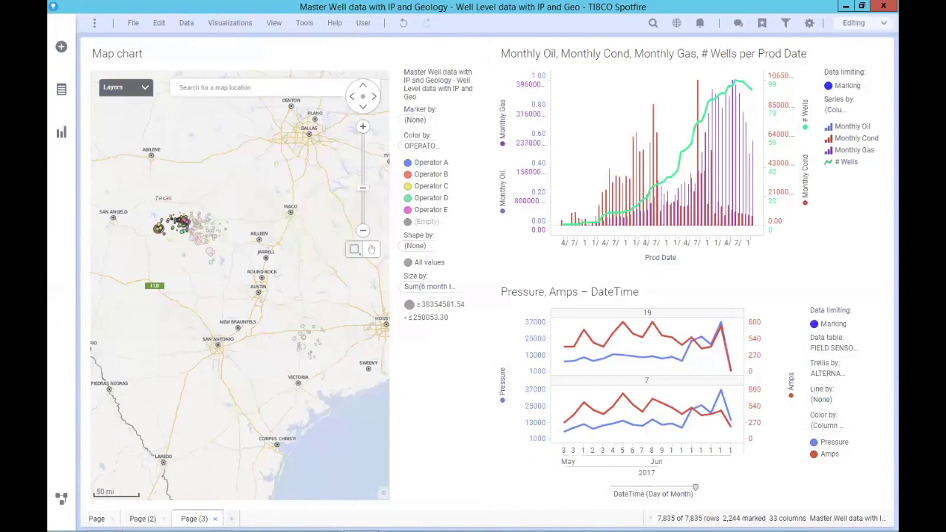
Add a new blank page to the analysis and return to Page (3).
click(231, 519)
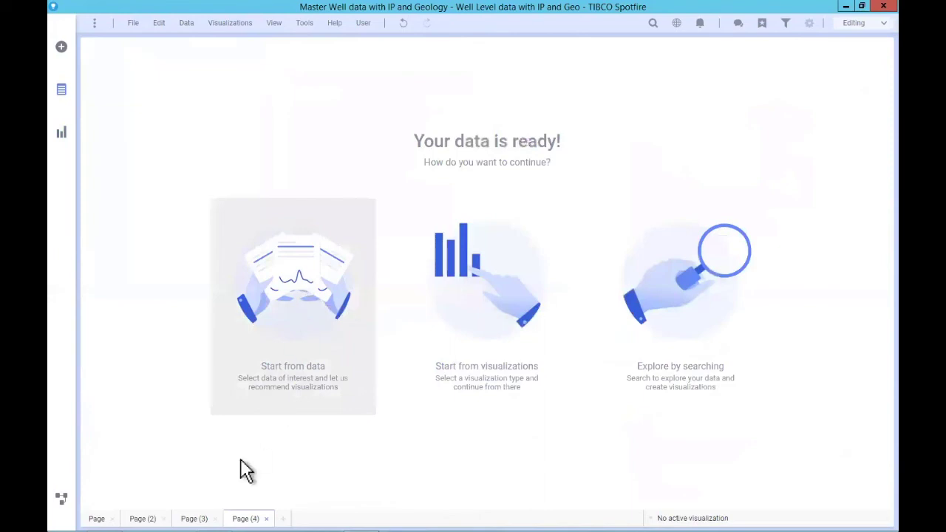
click(194, 519)
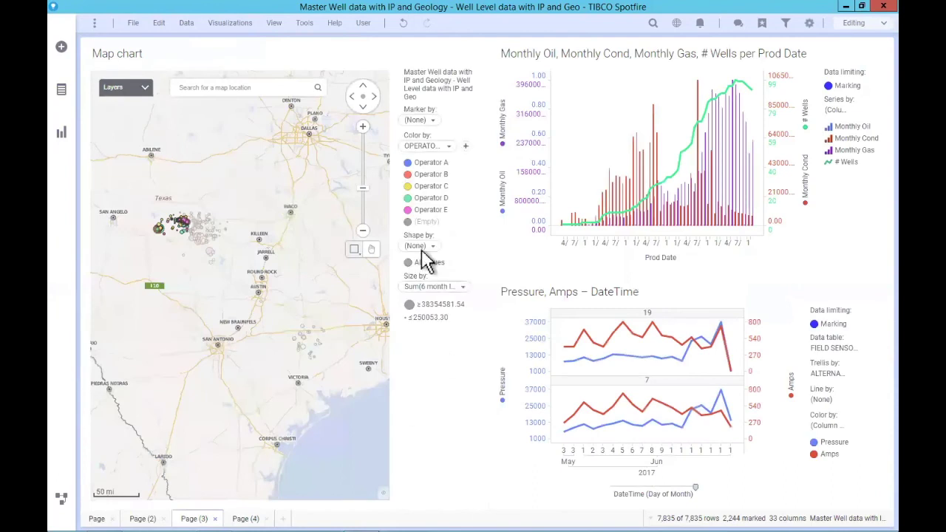